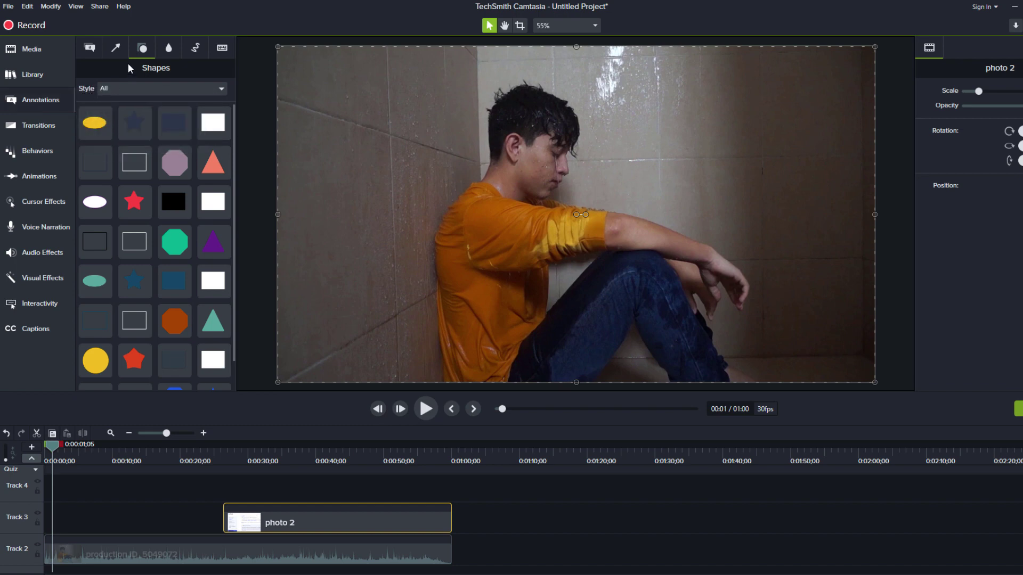
{"action": "left_click", "coordinate": [89, 47]}
{"action": "left_click", "coordinate": [114, 49]}
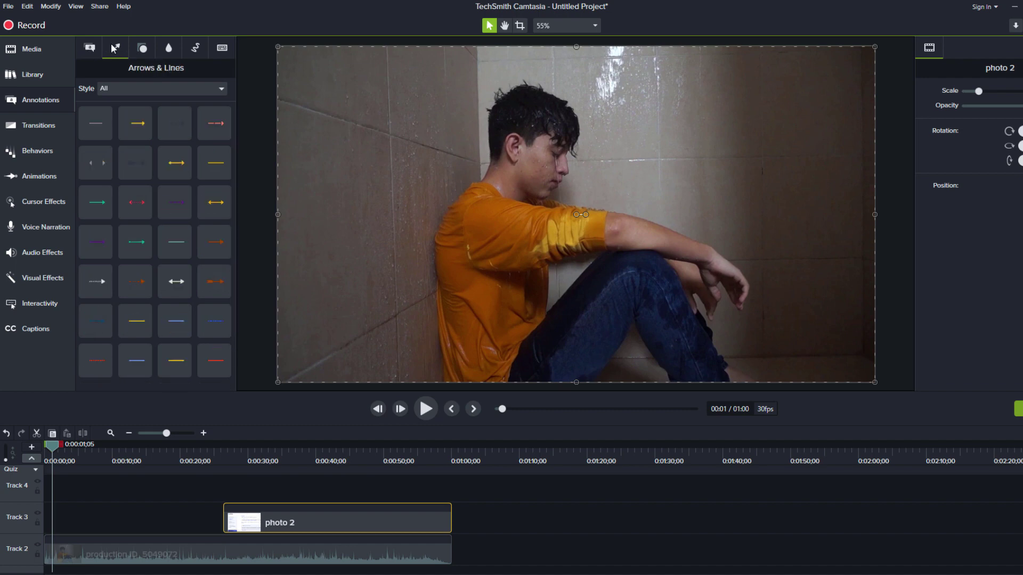
{"action": "left_click", "coordinate": [144, 49]}
{"action": "left_click", "coordinate": [168, 50]}
{"action": "left_click", "coordinate": [195, 48]}
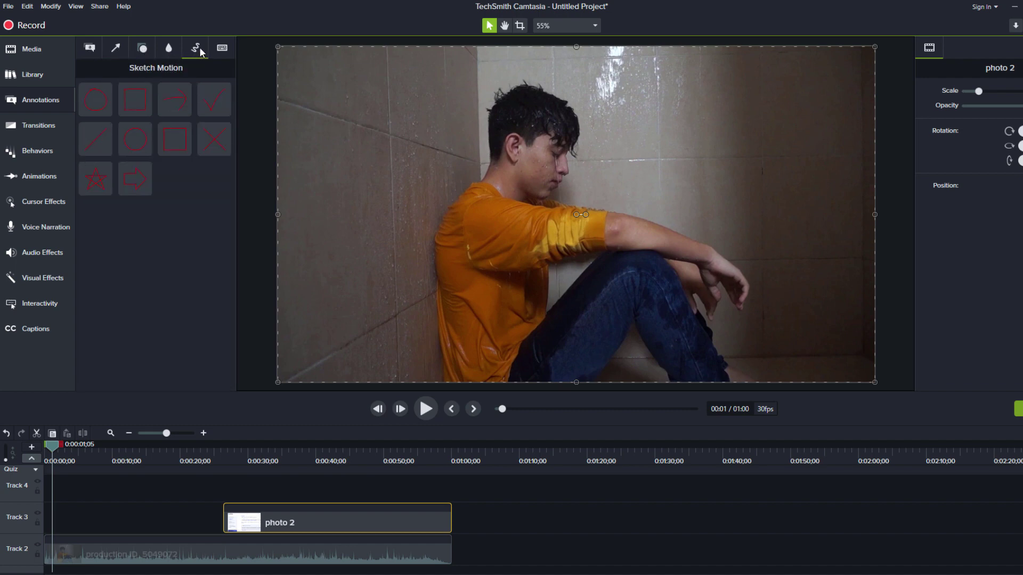
{"action": "left_click", "coordinate": [222, 48]}
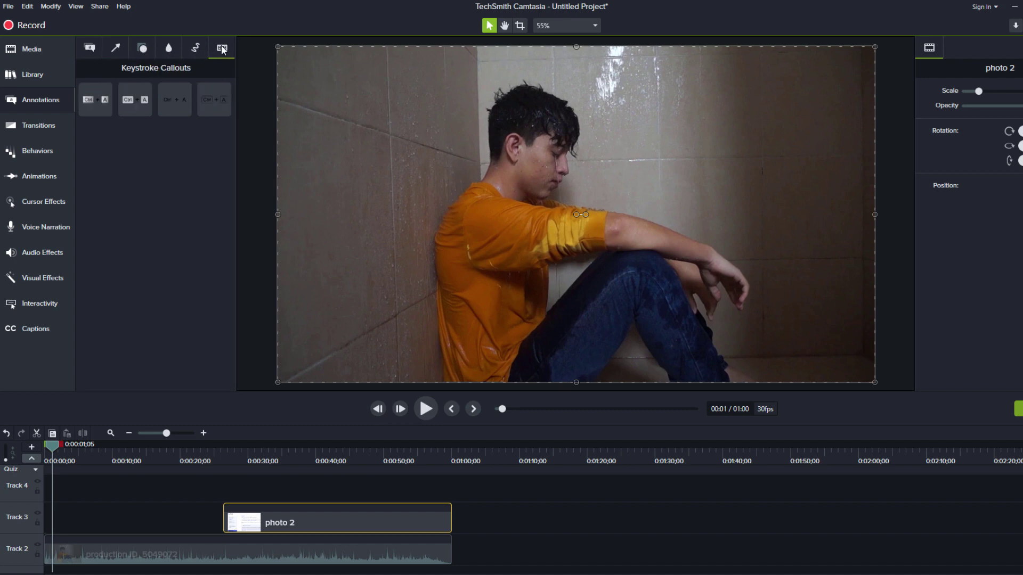
{"action": "left_click", "coordinate": [146, 48]}
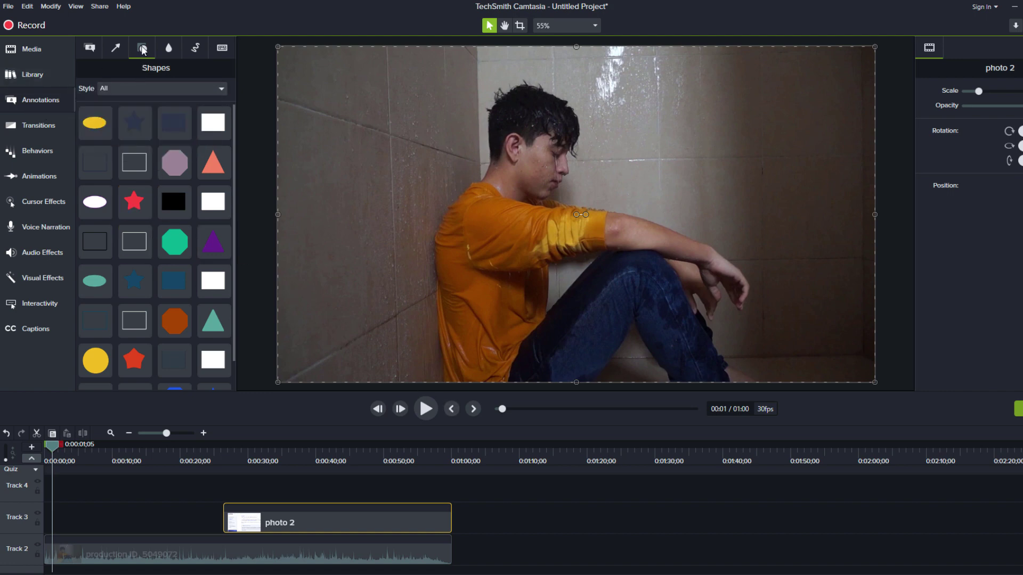
{"action": "left_click", "coordinate": [169, 49]}
{"action": "left_click", "coordinate": [196, 49]}
{"action": "left_click", "coordinate": [222, 48]}
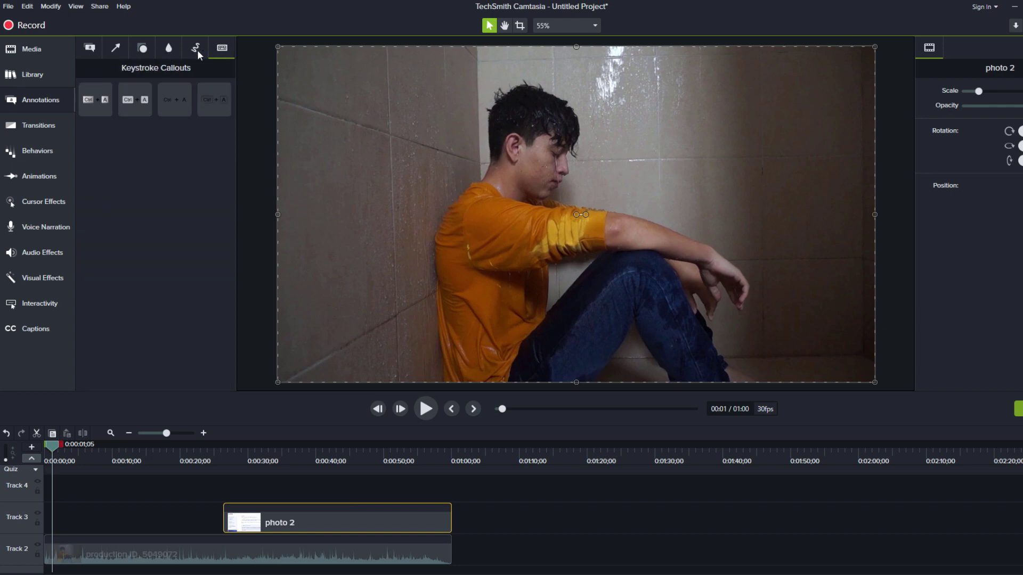
{"action": "left_click", "coordinate": [142, 49]}
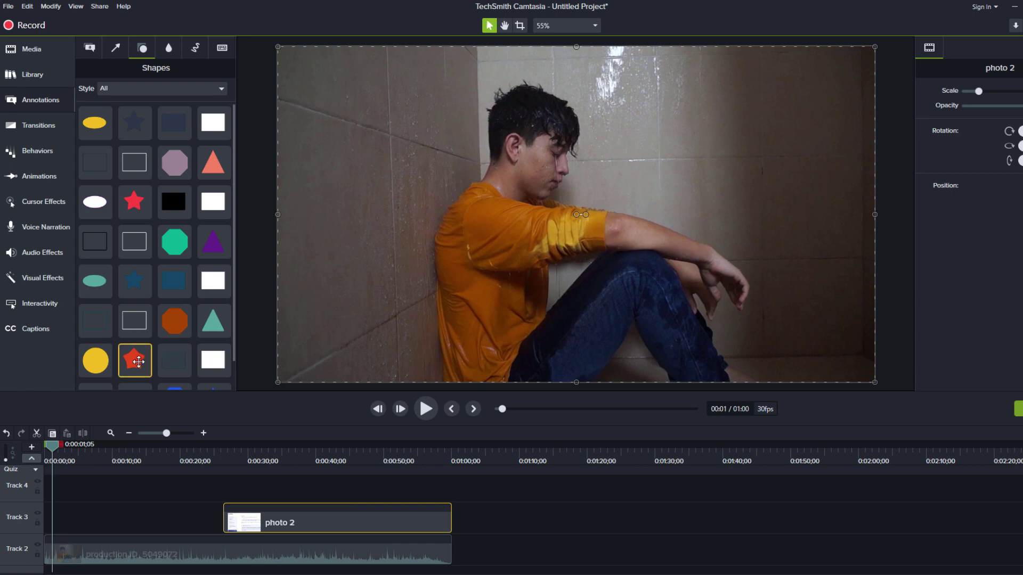
Step: Add the red star shape at Track 3's start, enlarge it, and place it top-right
{"action": "left_click_drag", "start_coordinate": [138, 362], "coordinate": [56, 517]}
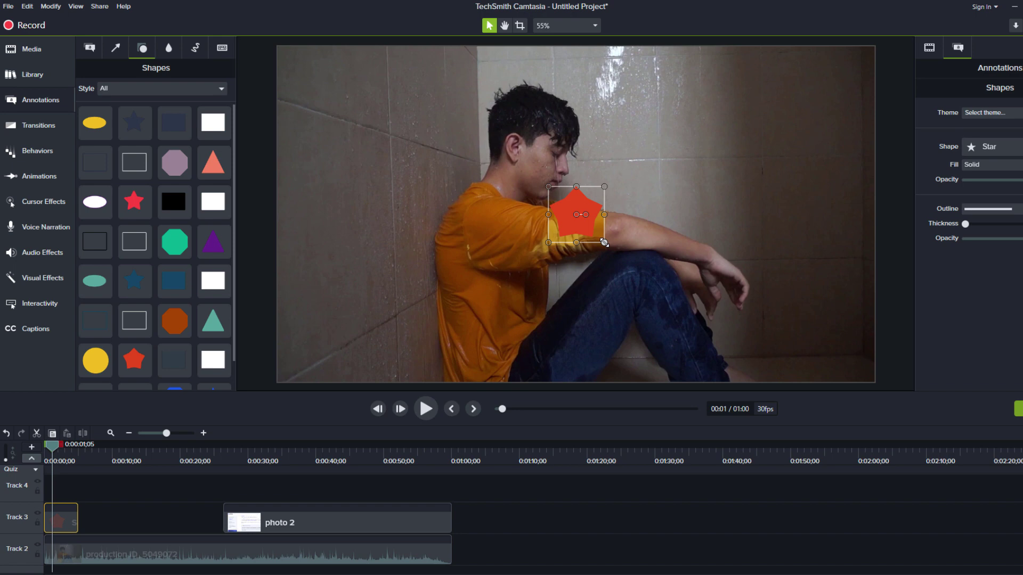
{"action": "left_click_drag", "start_coordinate": [605, 243], "coordinate": [709, 406]}
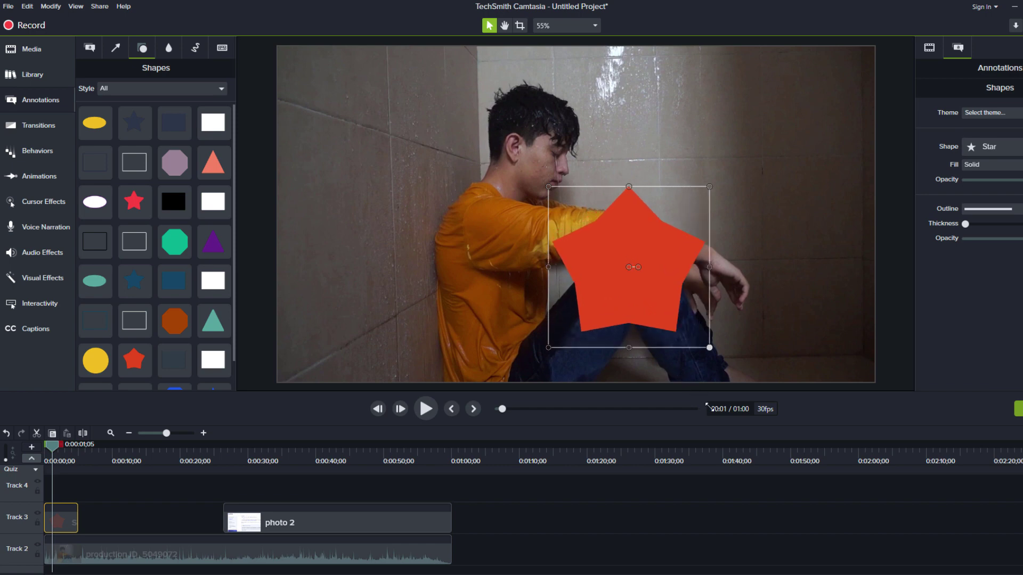
{"action": "left_click_drag", "start_coordinate": [649, 290], "coordinate": [659, 230]}
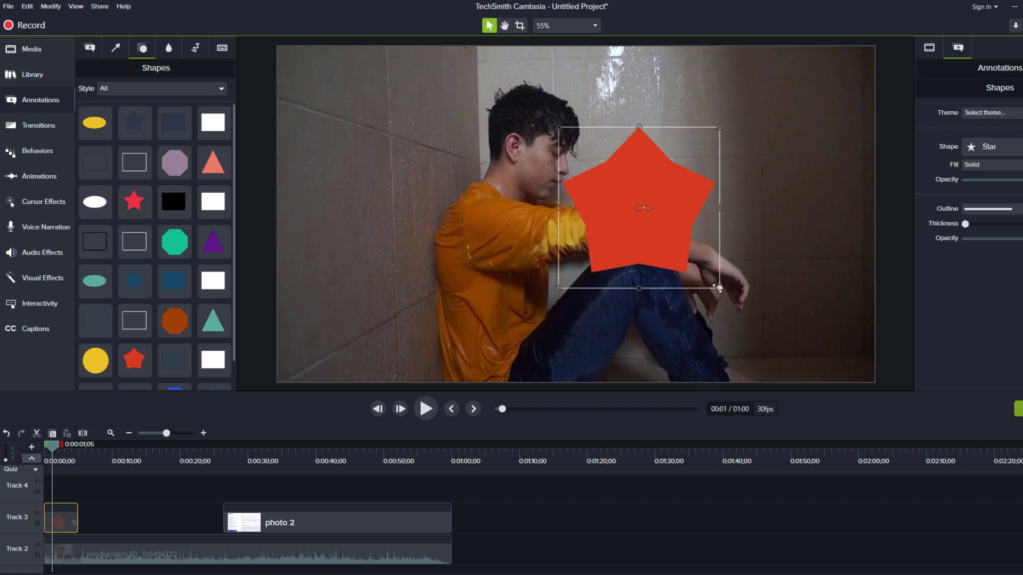
{"action": "mouse_move", "coordinate": [720, 288]}
{"action": "left_mouse_down"}
{"action": "mouse_move", "coordinate": [723, 340]}
{"action": "mouse_move", "coordinate": [758, 258]}
{"action": "mouse_move", "coordinate": [692, 219]}
{"action": "mouse_move", "coordinate": [689, 230]}
{"action": "left_mouse_up"}
{"action": "key", "text": "ctrl+z"}
{"action": "mouse_move", "coordinate": [720, 288]}
{"action": "left_mouse_down"}
{"action": "mouse_move", "coordinate": [806, 375]}
{"action": "mouse_move", "coordinate": [700, 300]}
{"action": "left_mouse_up"}
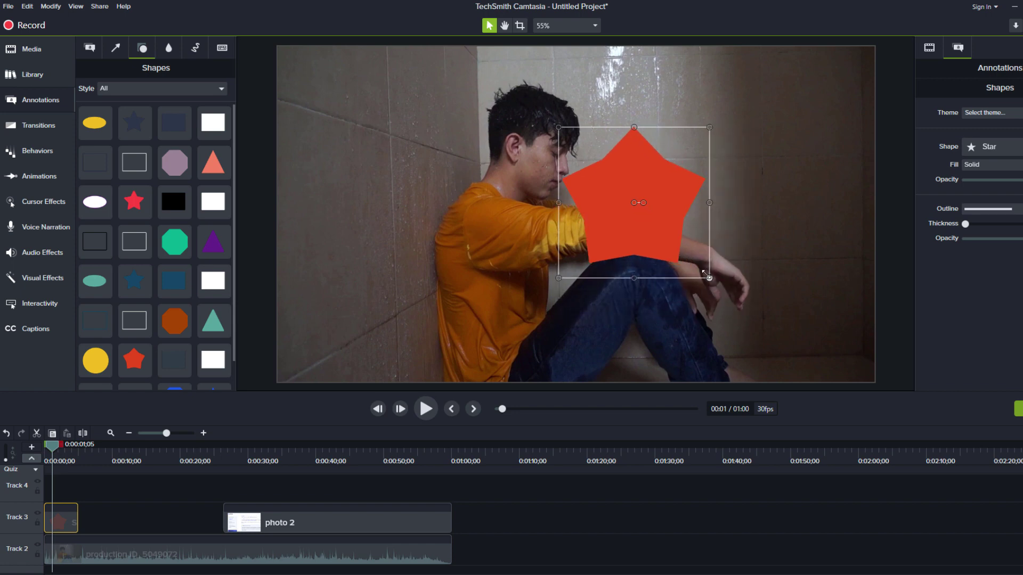
{"action": "left_click_drag", "start_coordinate": [666, 247], "coordinate": [780, 154]}
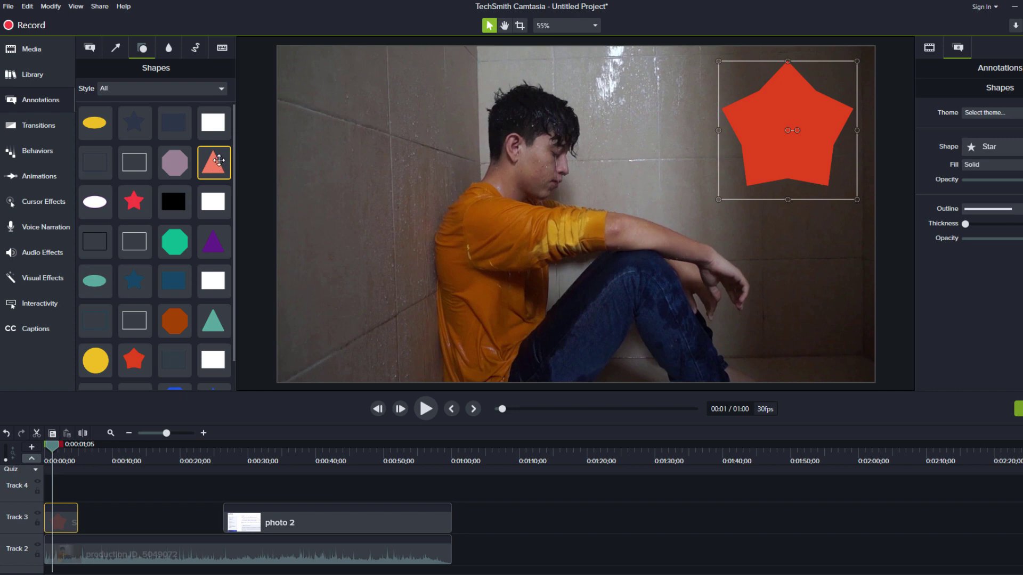
Step: Add an enlarged salmon triangle at the upper right on Track 3, moving the star clip to Track 4
{"action": "left_click_drag", "start_coordinate": [217, 160], "coordinate": [116, 528]}
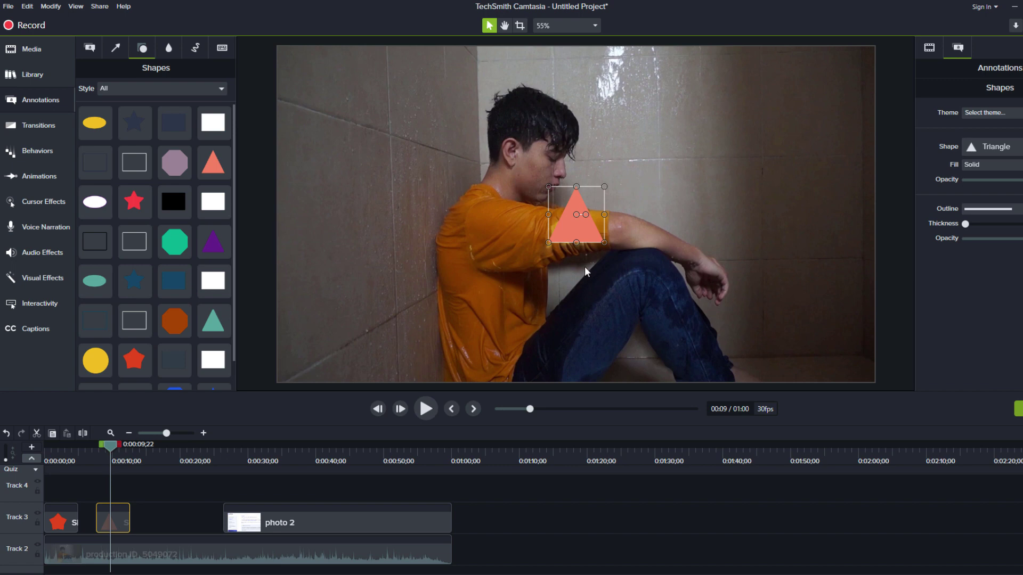
{"action": "left_click_drag", "start_coordinate": [604, 243], "coordinate": [686, 327]}
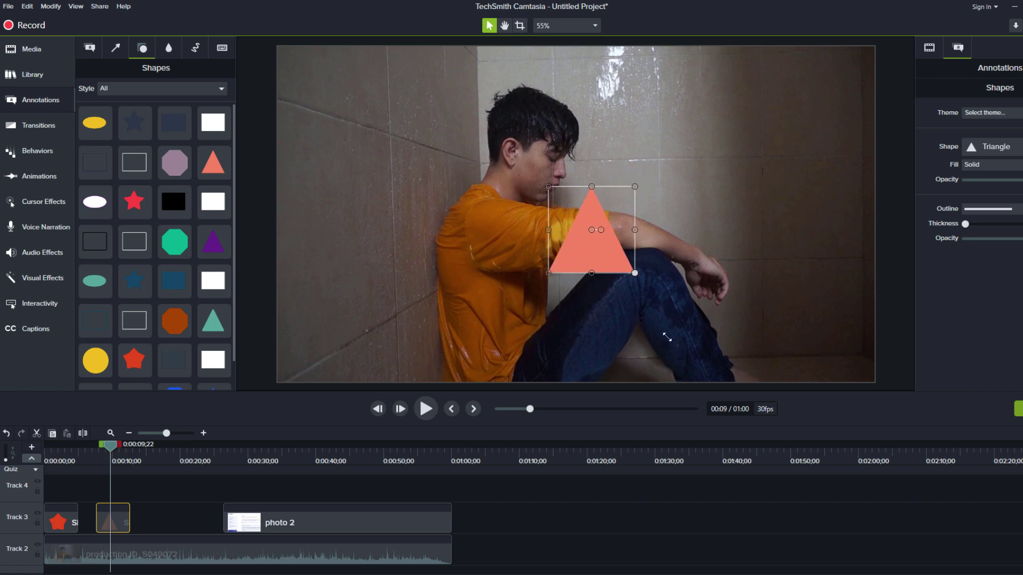
{"action": "left_click_drag", "start_coordinate": [635, 295], "coordinate": [803, 174]}
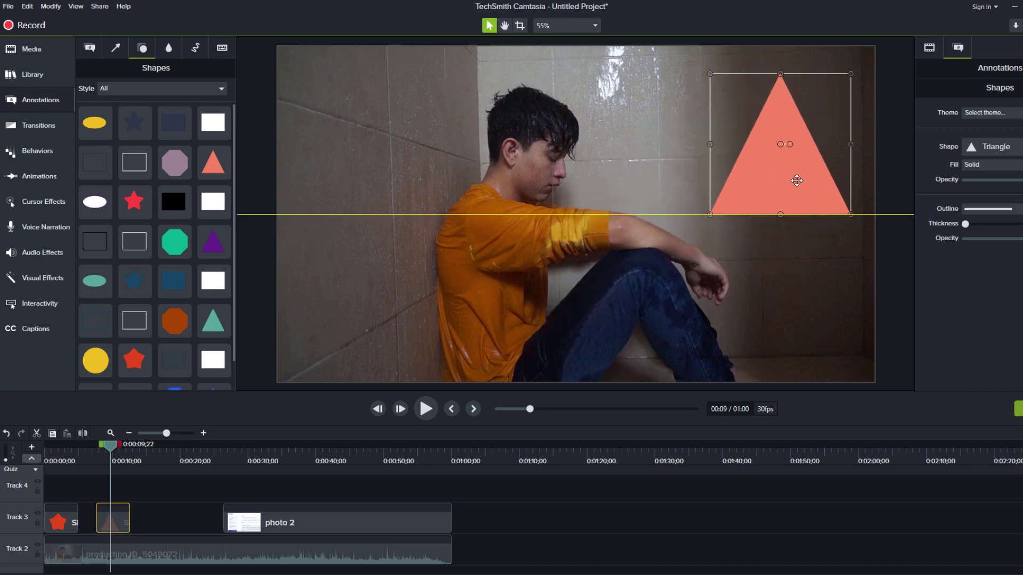
{"action": "mouse_move", "coordinate": [75, 524]}
{"action": "left_mouse_down"}
{"action": "mouse_move", "coordinate": [83, 491]}
{"action": "mouse_move", "coordinate": [59, 520]}
{"action": "mouse_move", "coordinate": [52, 499]}
{"action": "left_mouse_up"}
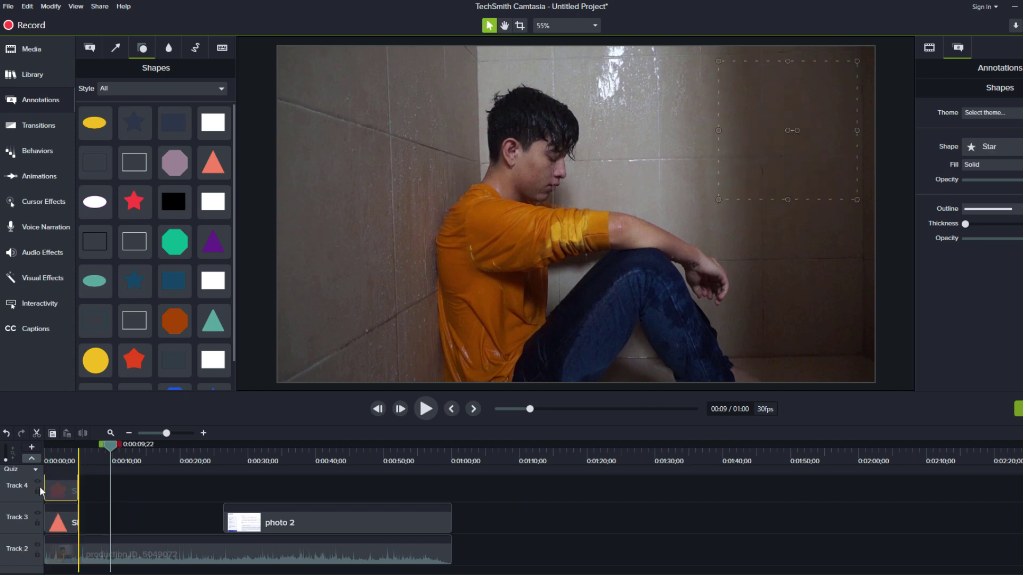
Step: Lengthen the triangle and star clips to equal length, and place the star below the triangle
{"action": "left_click", "coordinate": [75, 524]}
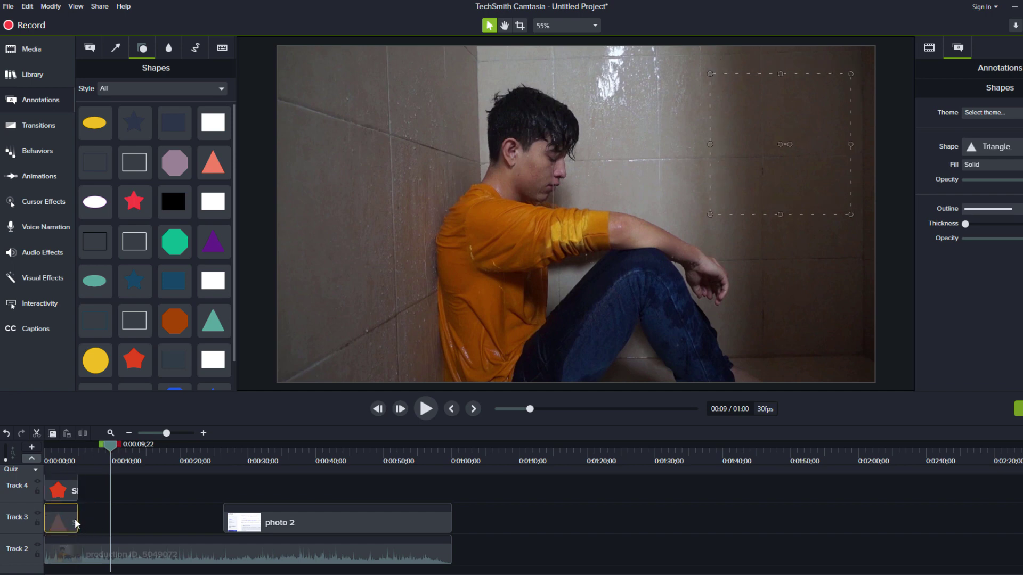
{"action": "left_click_drag", "start_coordinate": [78, 523], "coordinate": [109, 522]}
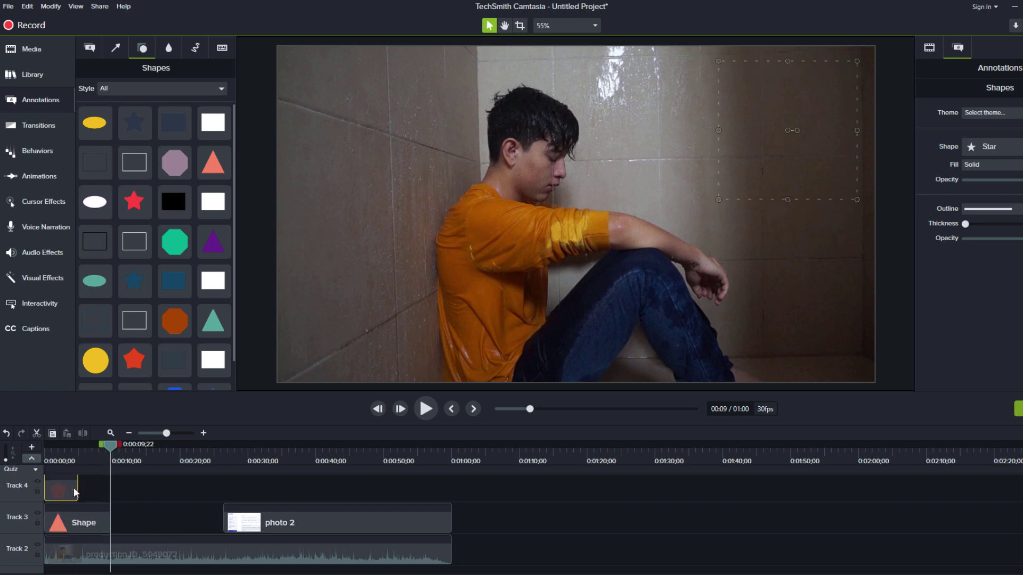
{"action": "left_click_drag", "start_coordinate": [78, 490], "coordinate": [126, 491]}
{"action": "left_click", "coordinate": [91, 527]}
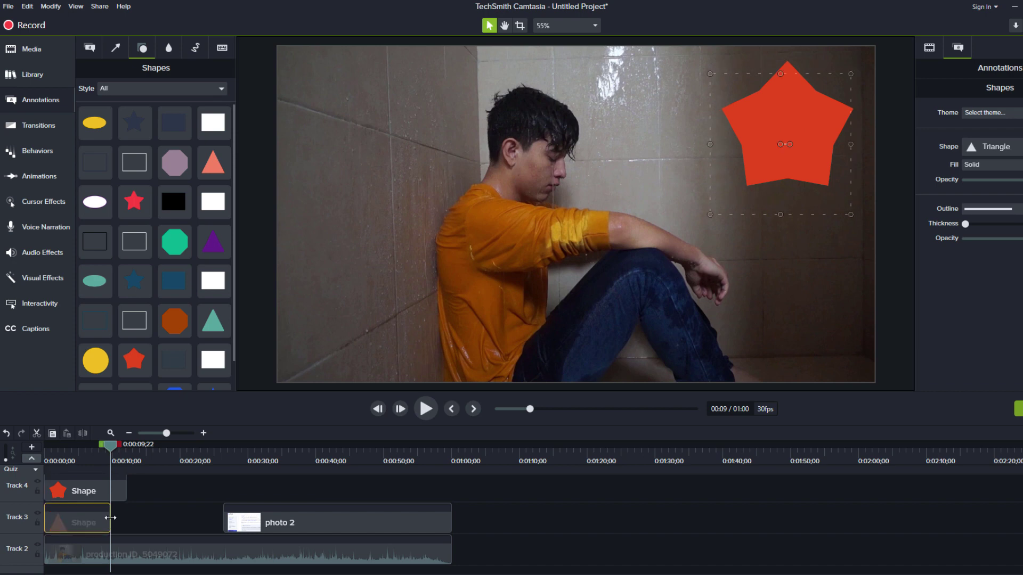
{"action": "left_click_drag", "start_coordinate": [109, 524], "coordinate": [126, 524]}
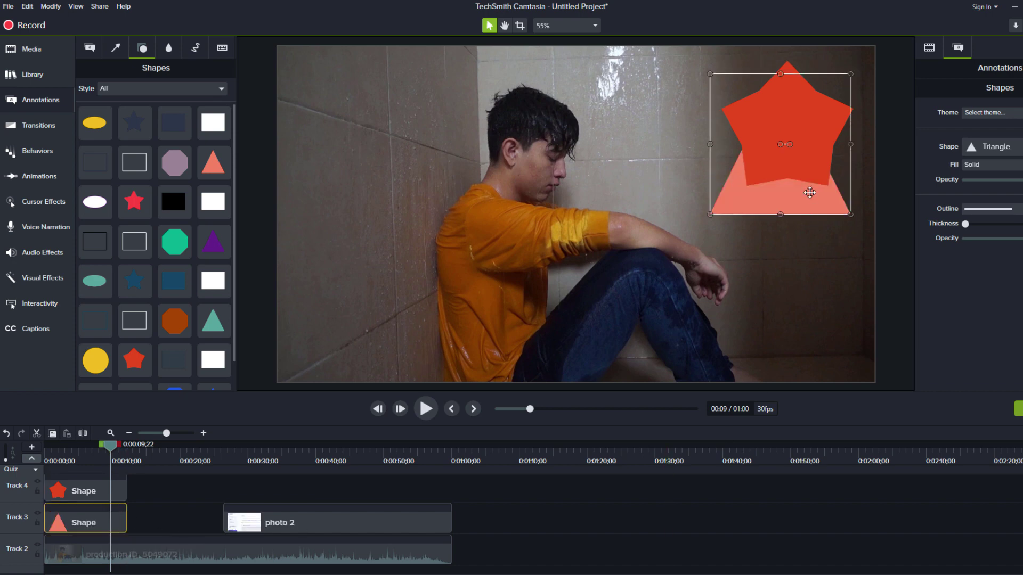
{"action": "left_click_drag", "start_coordinate": [799, 157], "coordinate": [793, 323]}
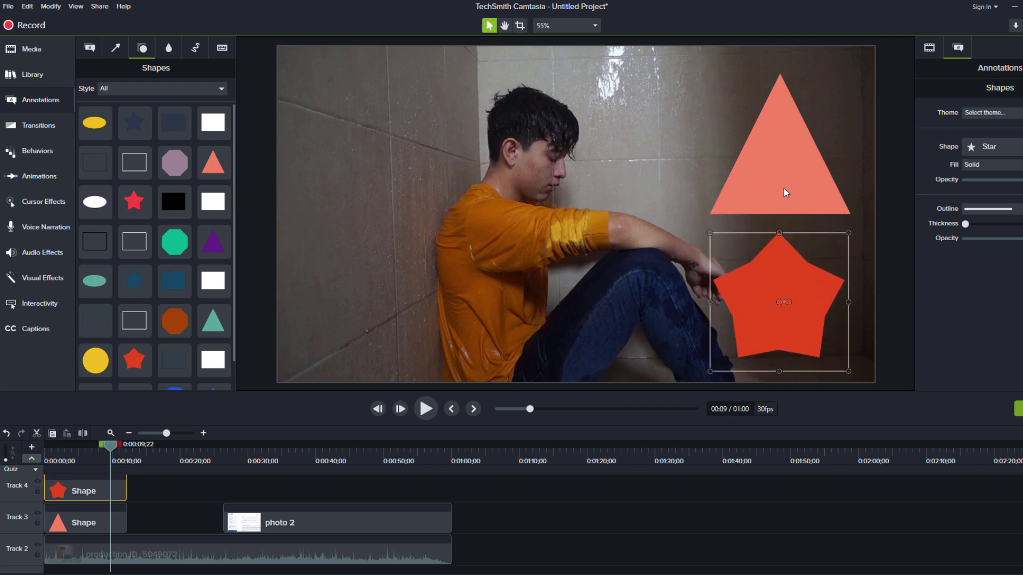
{"action": "left_click_drag", "start_coordinate": [783, 175], "coordinate": [792, 158]}
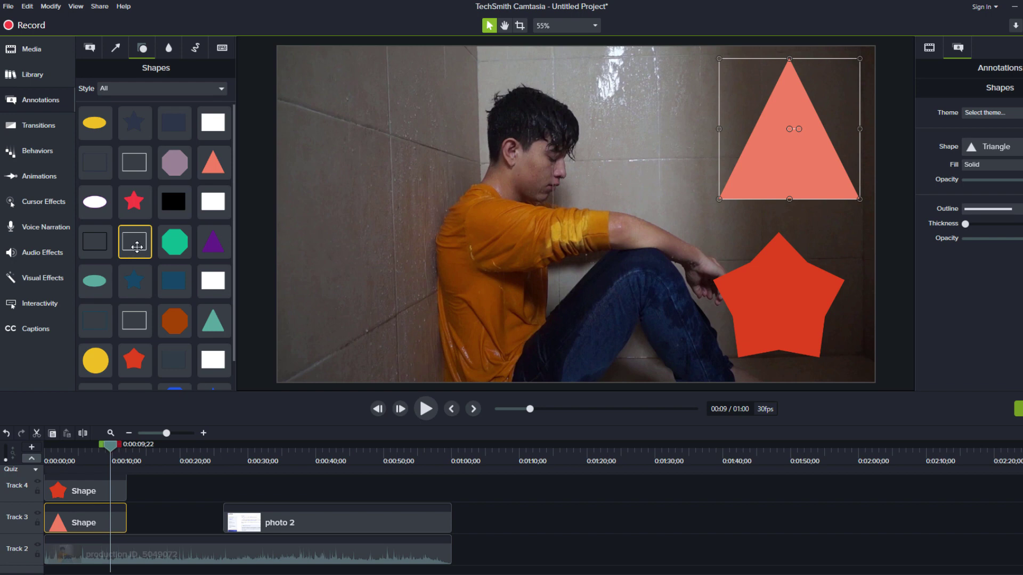
Step: Add an outline rectangle on Track 3, sized to frame the man's face at 0:00:17;10
{"action": "left_click_drag", "start_coordinate": [136, 246], "coordinate": [162, 518]}
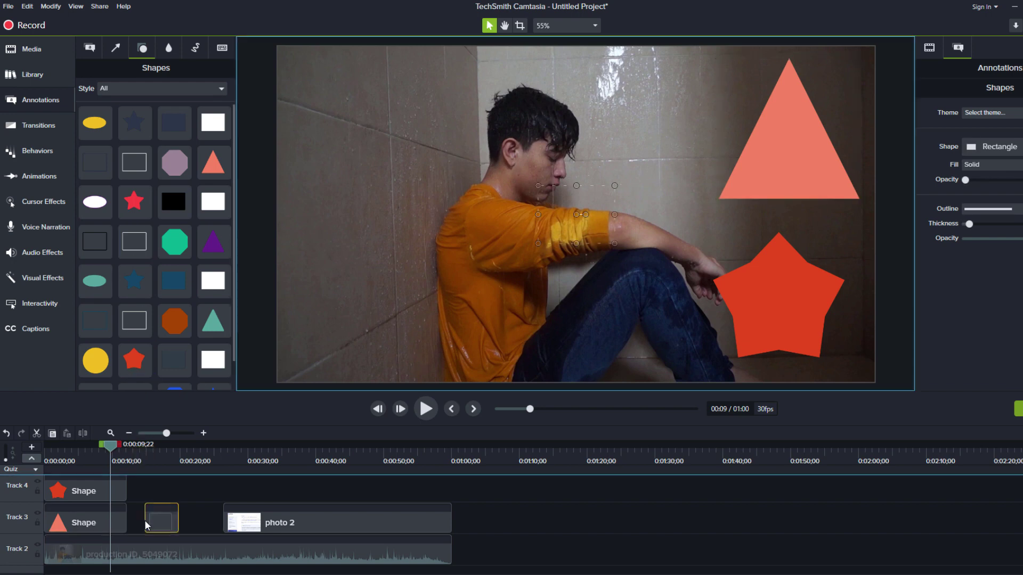
{"action": "left_click", "coordinate": [162, 451]}
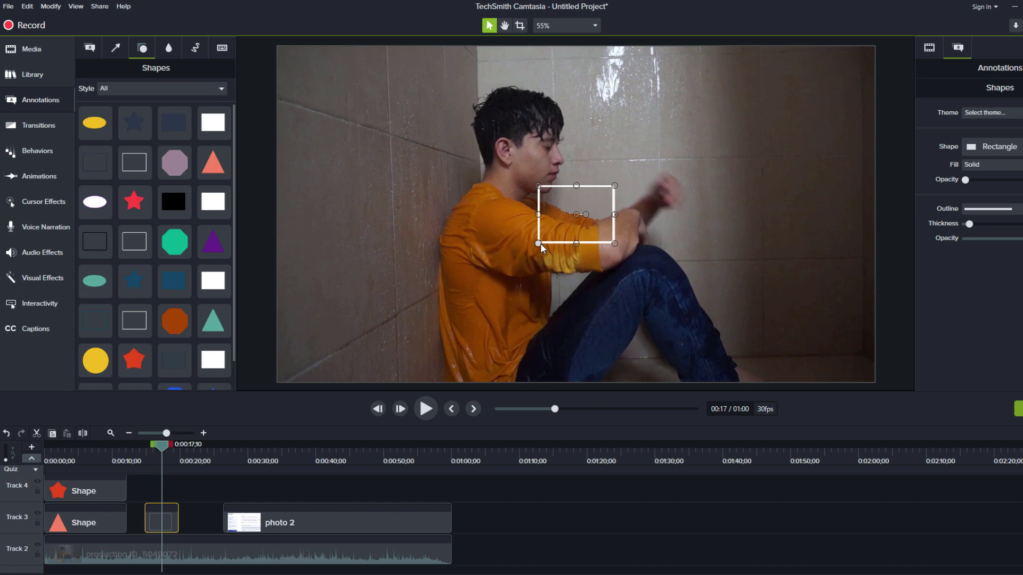
{"action": "left_click_drag", "start_coordinate": [539, 247], "coordinate": [353, 352]}
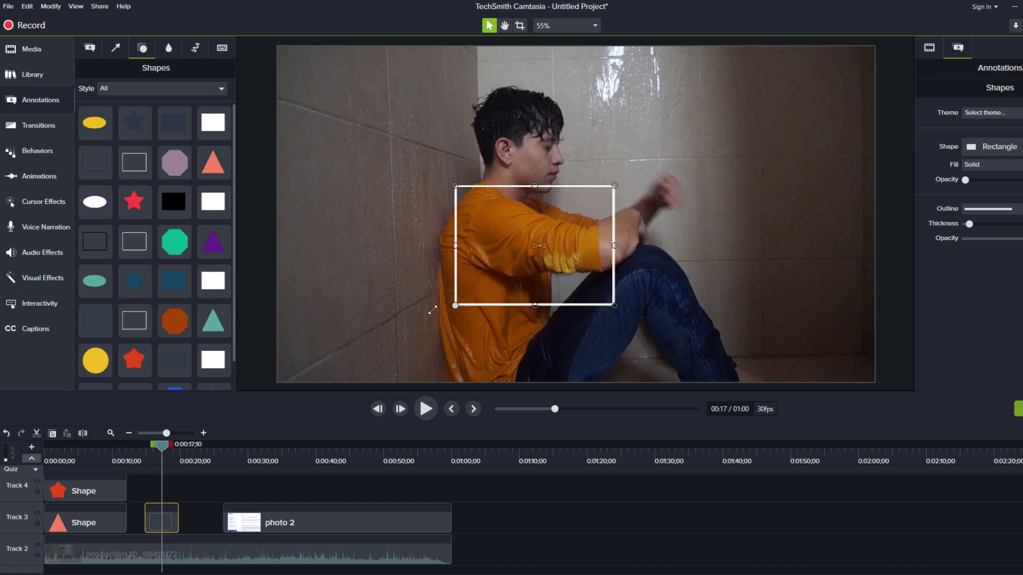
{"action": "mouse_move", "coordinate": [570, 322]}
{"action": "left_mouse_down"}
{"action": "mouse_move", "coordinate": [600, 212]}
{"action": "mouse_move", "coordinate": [590, 208]}
{"action": "left_mouse_up"}
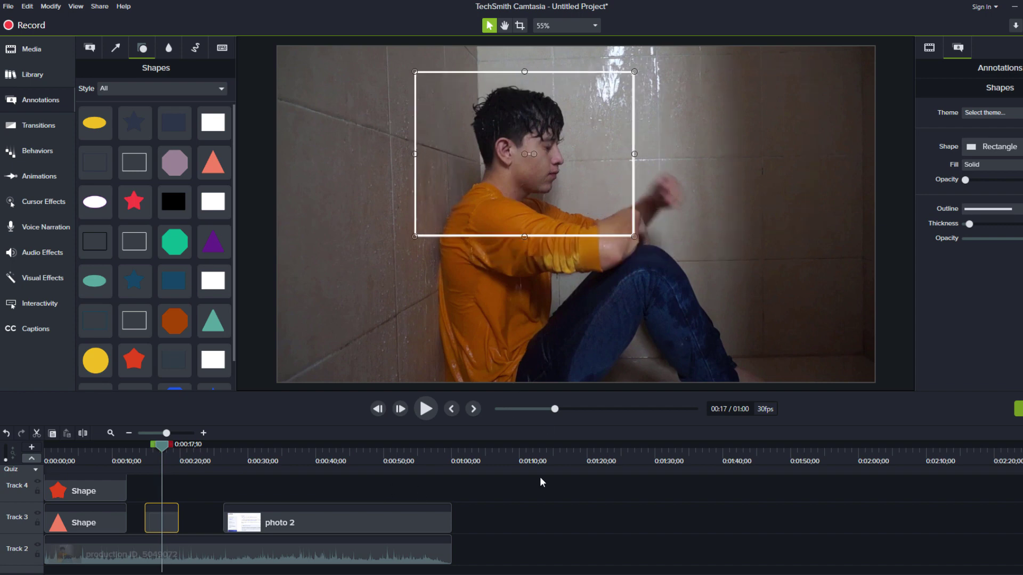
{"action": "left_click", "coordinate": [544, 524]}
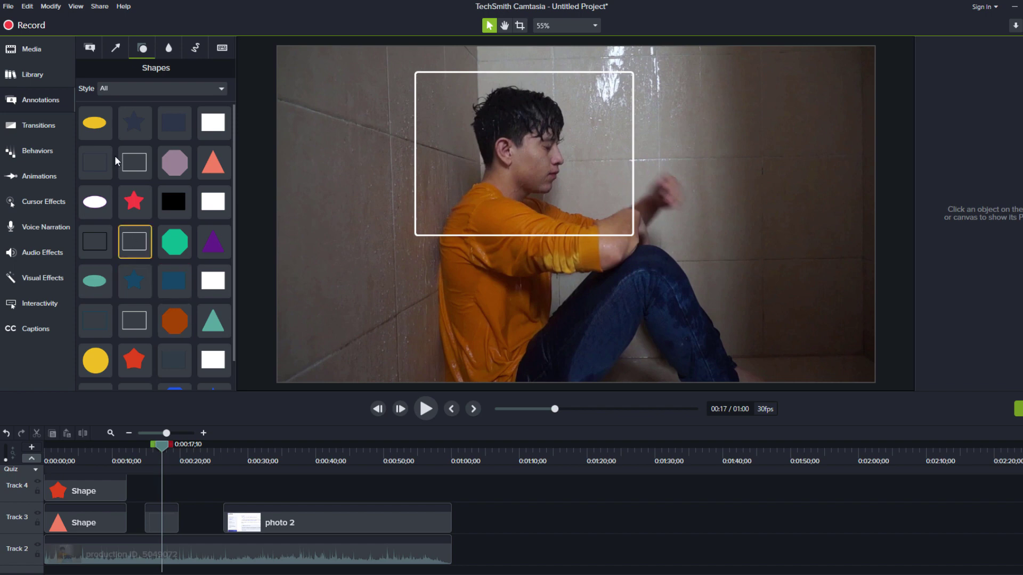
Step: Delete the rectangle, star and triangle clips from the timeline
{"action": "scroll", "coordinate": [232, 192], "scroll_direction": "down", "scroll_amount": 1}
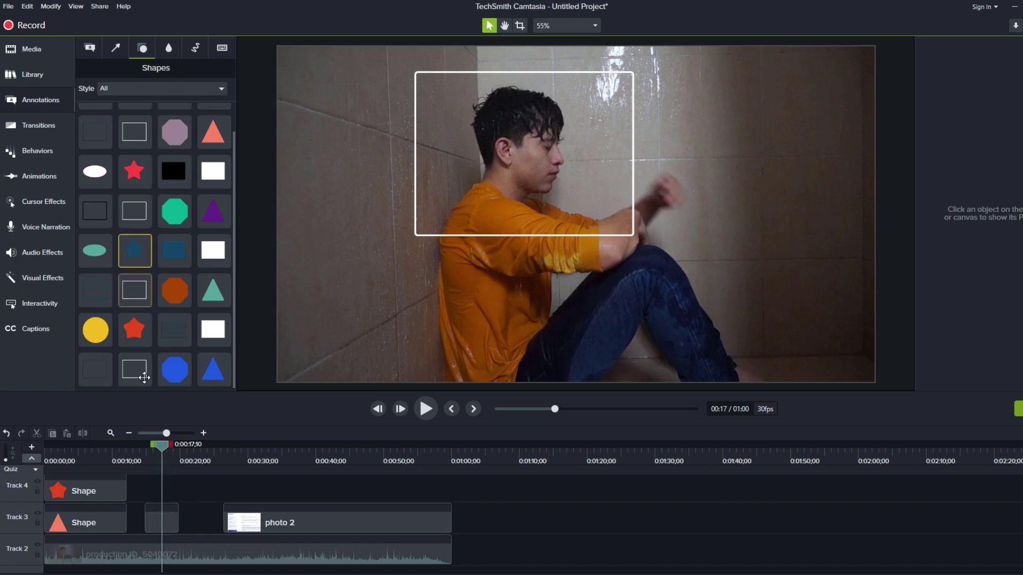
{"action": "left_click", "coordinate": [170, 519]}
{"action": "left_click", "coordinate": [87, 501], "text": "shift"}
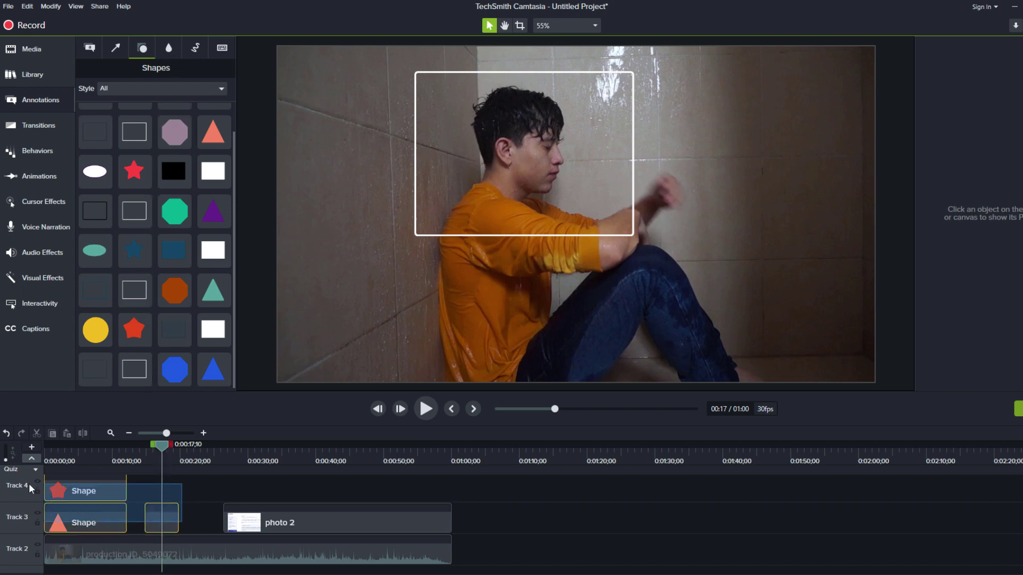
{"action": "key", "text": "Delete"}
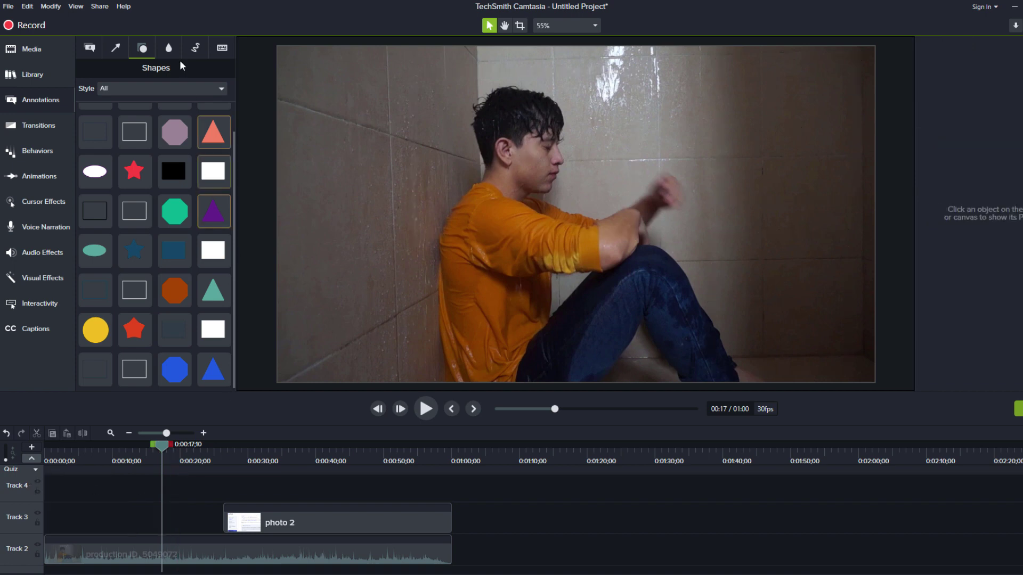
Step: Show the Blur & Highlight annotations and move the photo 2 clip earlier to start at the playhead
{"action": "left_click", "coordinate": [169, 50]}
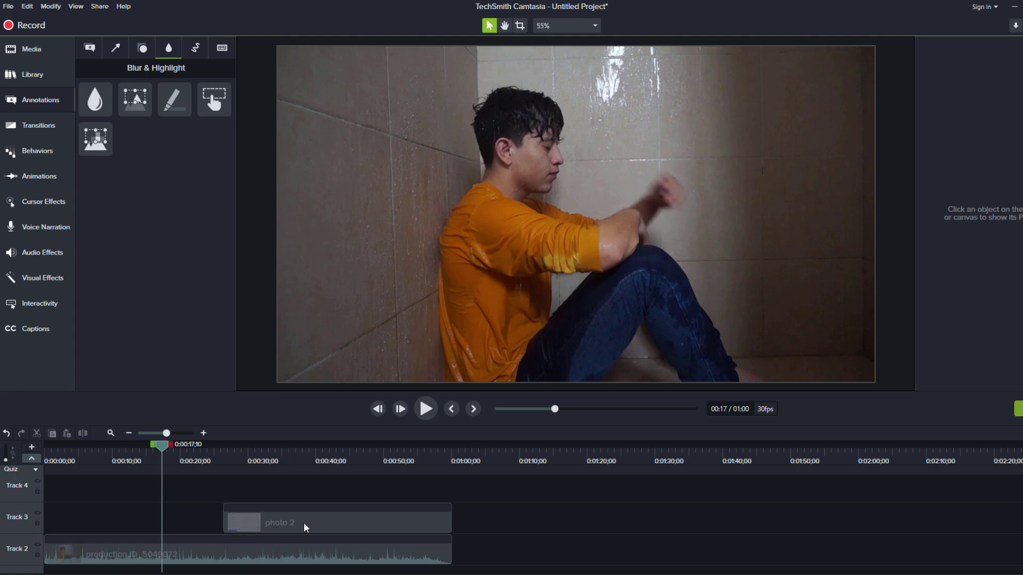
{"action": "left_click_drag", "start_coordinate": [304, 523], "coordinate": [231, 523]}
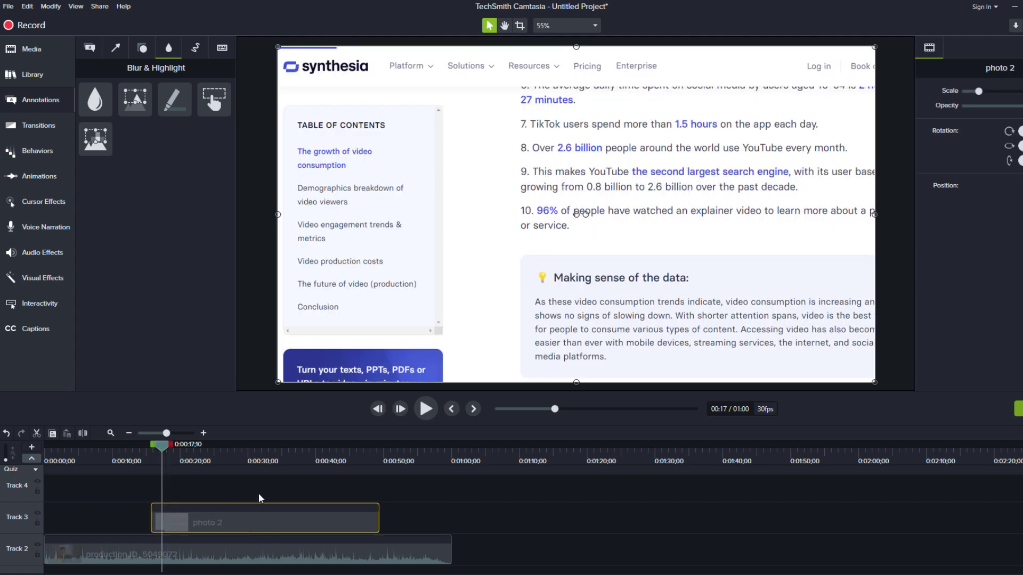
{"action": "left_click", "coordinate": [148, 452]}
{"action": "key", "text": "space"}
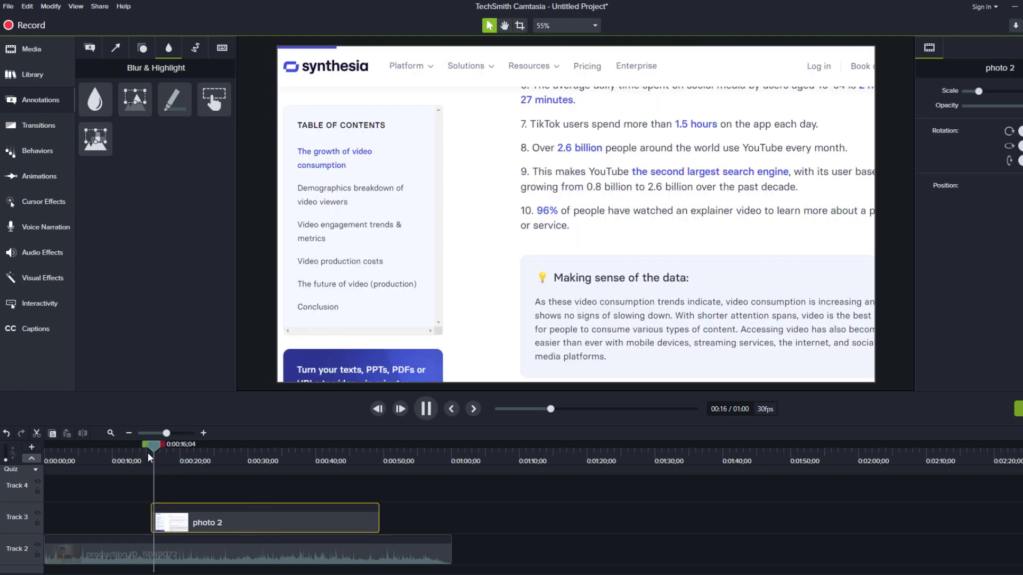
{"action": "key", "text": "space"}
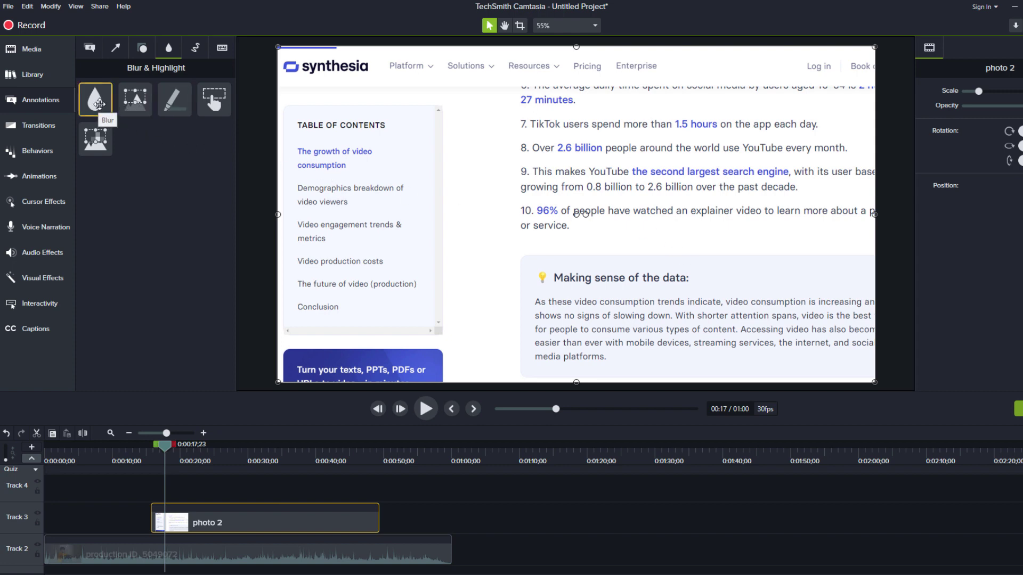
Step: Add a Blur annotation on Track 4 and stretch it across line 8 of the screenshot
{"action": "mouse_move", "coordinate": [99, 104]}
{"action": "left_mouse_down"}
{"action": "mouse_move", "coordinate": [167, 505]}
{"action": "mouse_move", "coordinate": [379, 504]}
{"action": "left_mouse_up"}
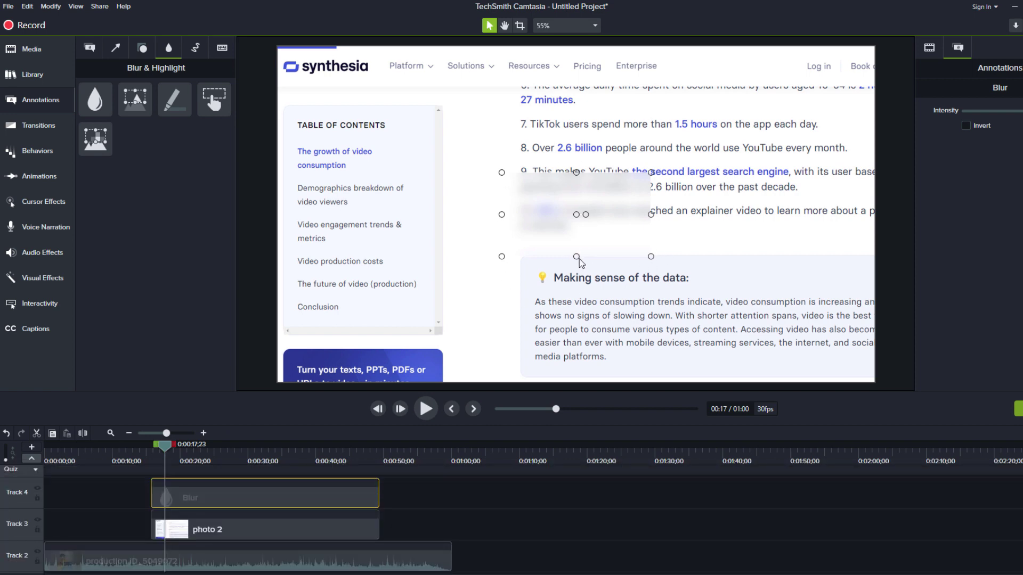
{"action": "mouse_move", "coordinate": [578, 250]}
{"action": "left_mouse_down"}
{"action": "mouse_move", "coordinate": [578, 205]}
{"action": "mouse_move", "coordinate": [621, 153]}
{"action": "mouse_move", "coordinate": [589, 157]}
{"action": "left_mouse_up"}
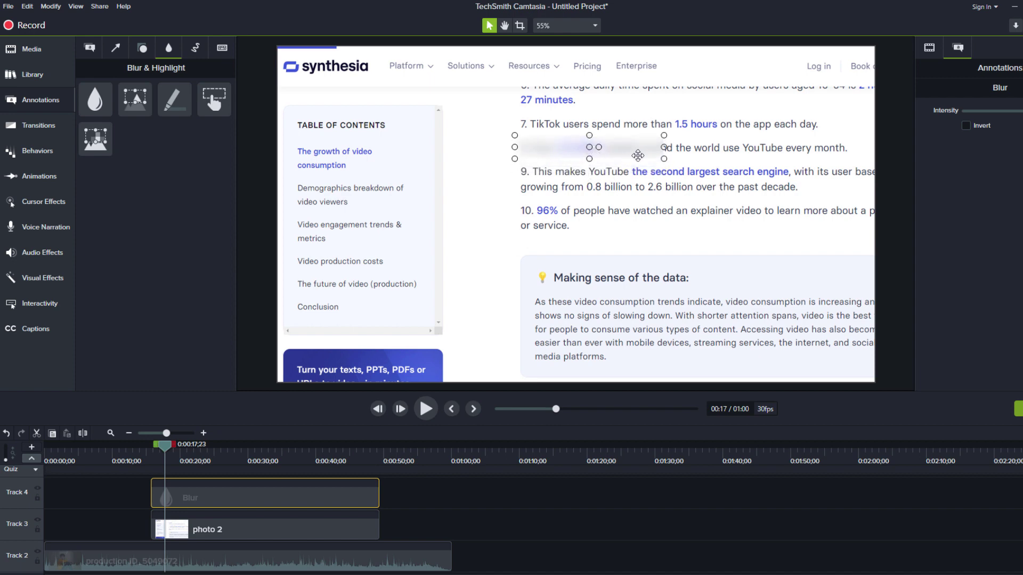
{"action": "left_click_drag", "start_coordinate": [664, 147], "coordinate": [850, 147]}
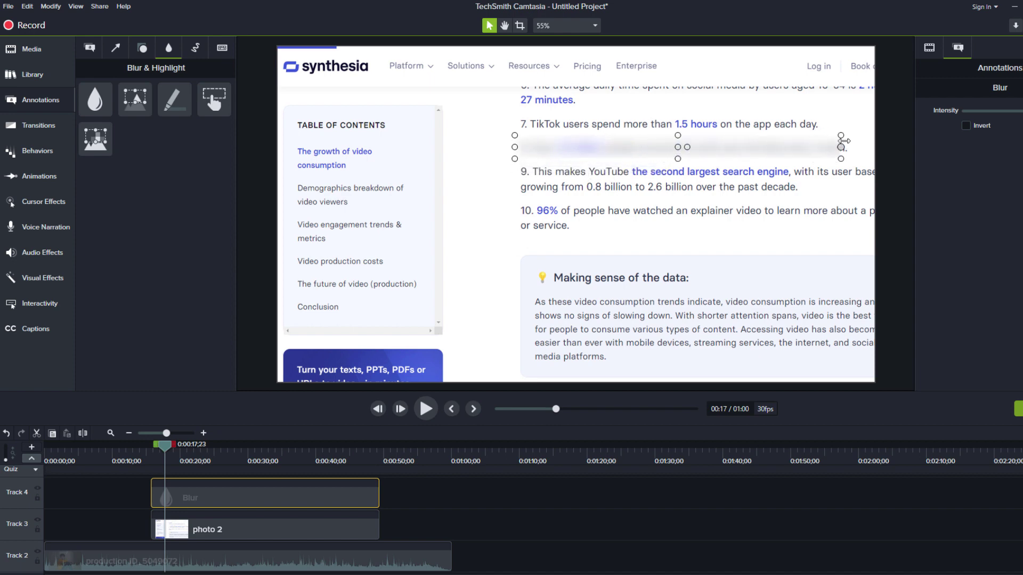
{"action": "left_click", "coordinate": [487, 270]}
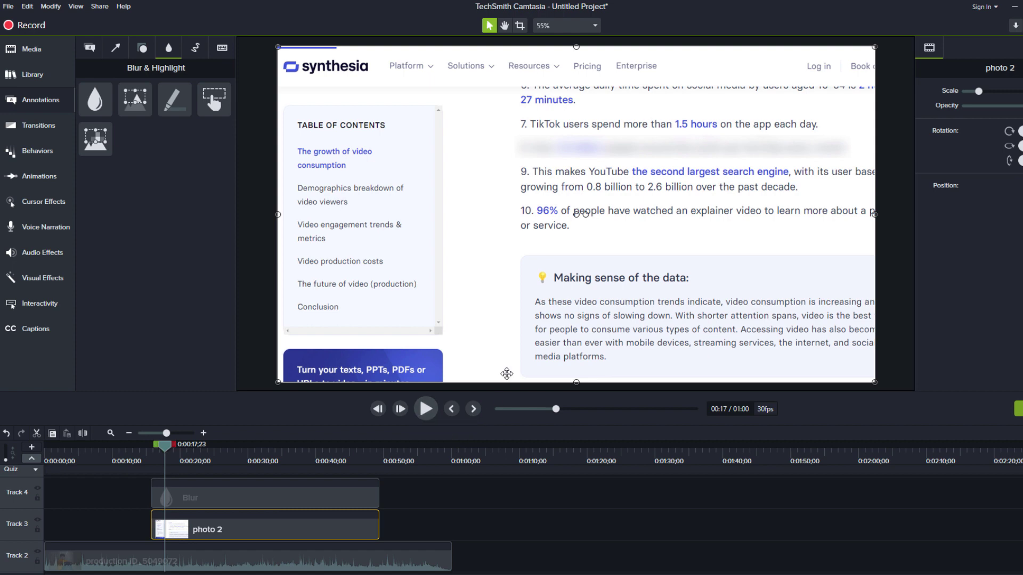
Step: Add a Blur annotation on Track 3 at 8 seconds, sized to cover only the man's head
{"action": "left_click", "coordinate": [105, 459]}
{"action": "mouse_move", "coordinate": [95, 98]}
{"action": "left_mouse_down"}
{"action": "mouse_move", "coordinate": [117, 461]}
{"action": "mouse_move", "coordinate": [102, 525]}
{"action": "left_mouse_up"}
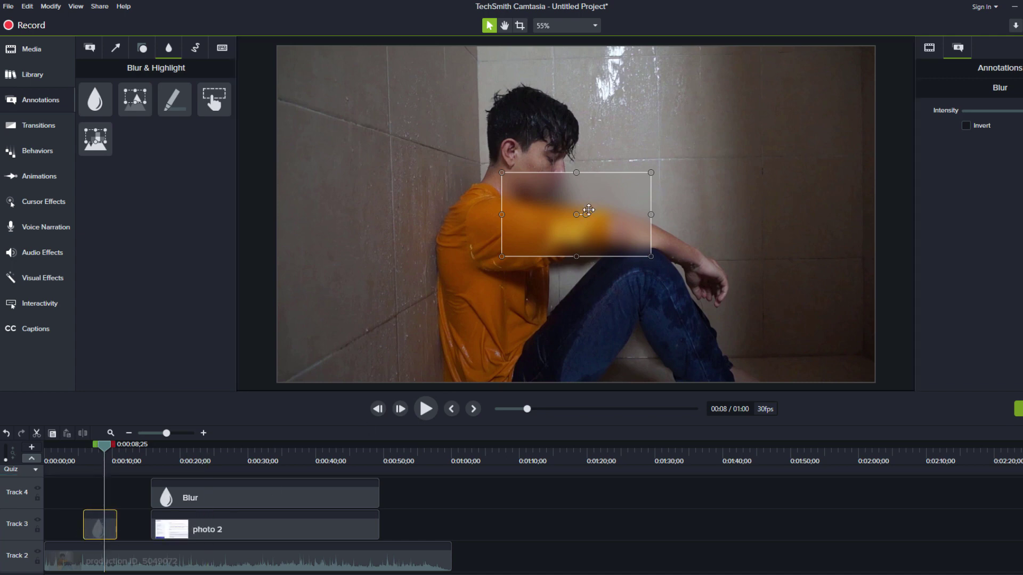
{"action": "left_click_drag", "start_coordinate": [576, 173], "coordinate": [577, 110]}
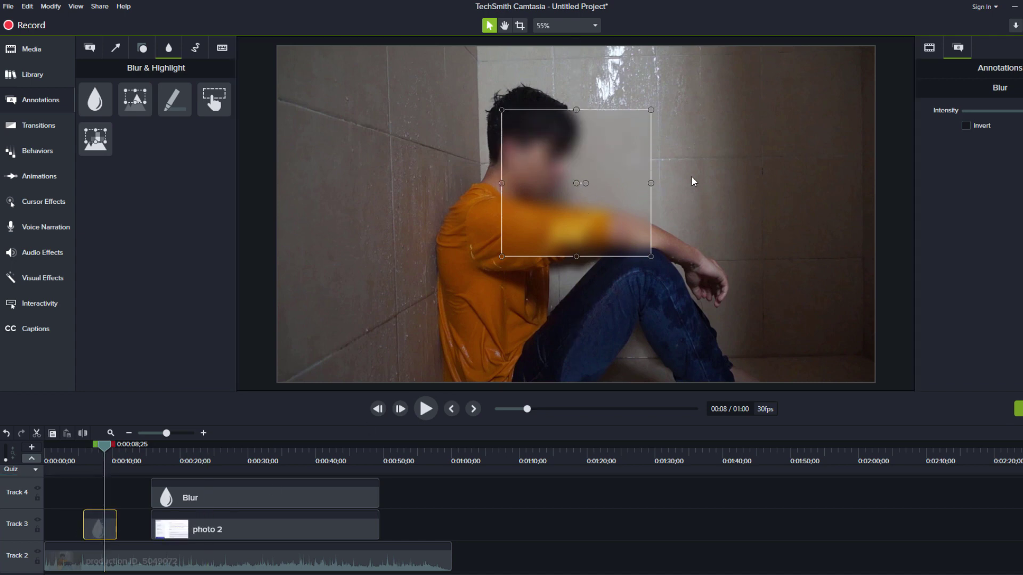
{"action": "left_click_drag", "start_coordinate": [651, 257], "coordinate": [576, 199]}
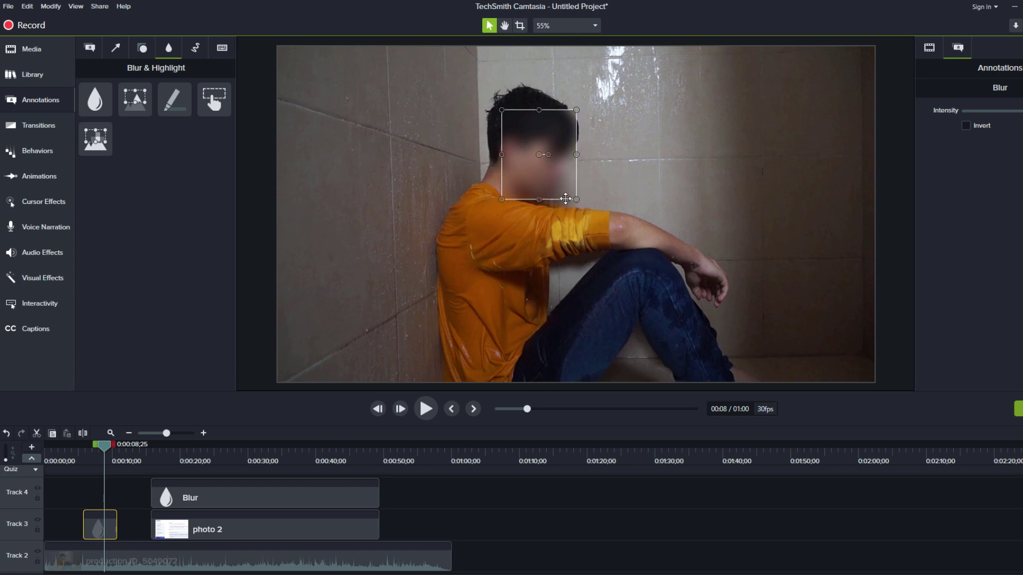
{"action": "left_click_drag", "start_coordinate": [518, 170], "coordinate": [520, 171]}
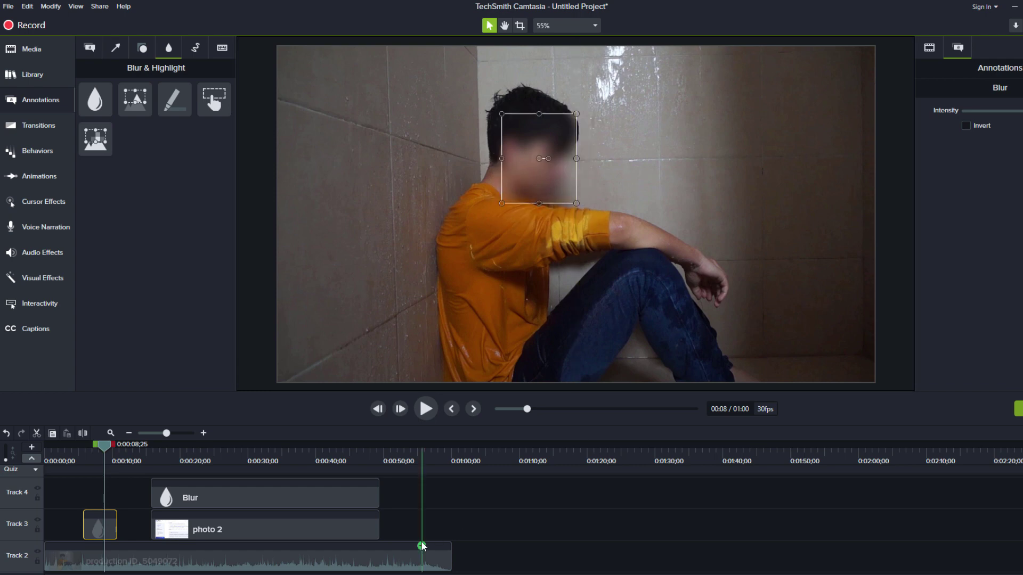
{"action": "left_click", "coordinate": [552, 528]}
Step: Play back to review the face blur, then give the timeline a little more room
{"action": "key", "text": "space"}
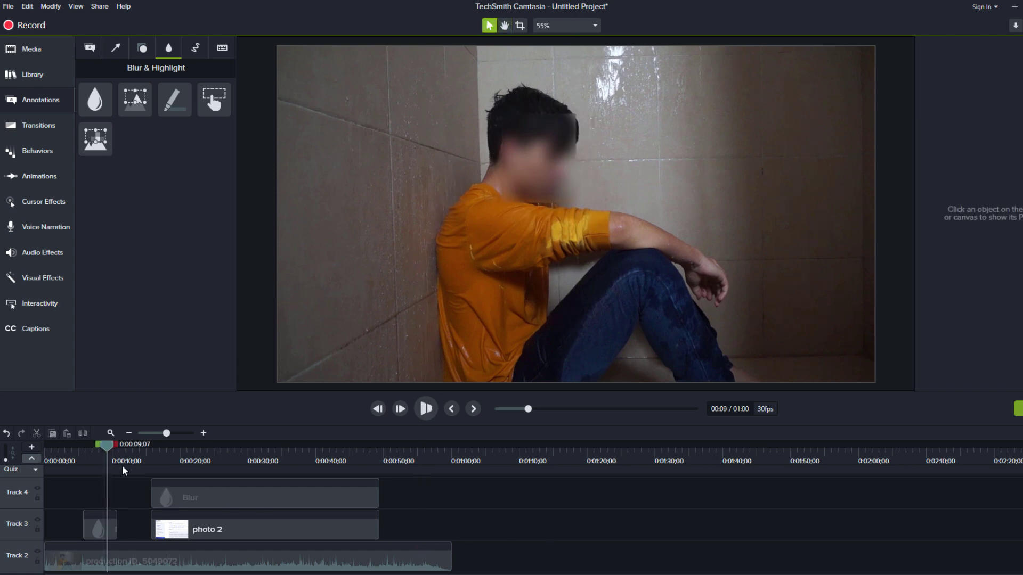
{"action": "left_click", "coordinate": [78, 448]}
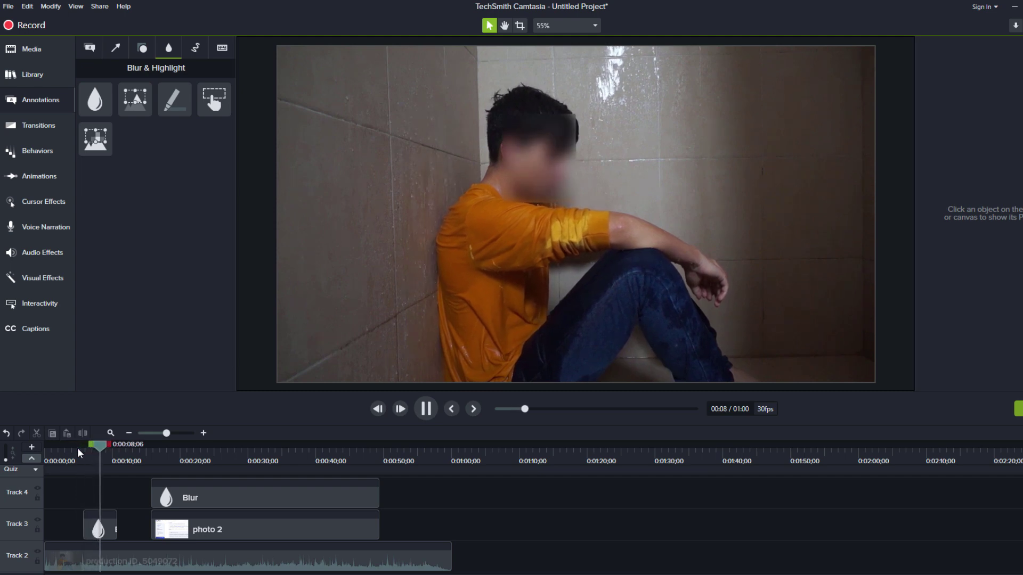
{"action": "key", "text": "space"}
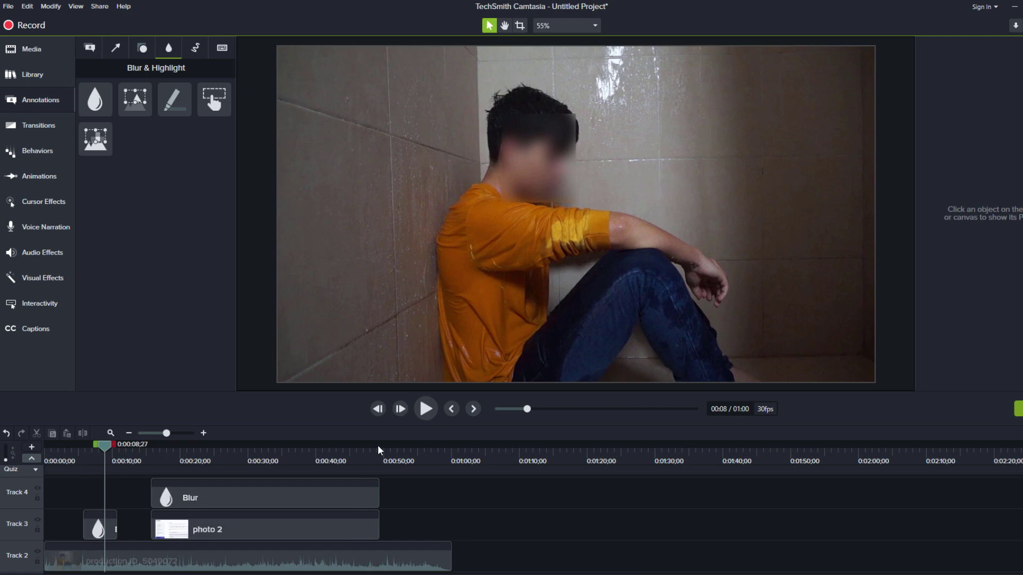
{"action": "left_click_drag", "start_coordinate": [384, 393], "coordinate": [384, 380]}
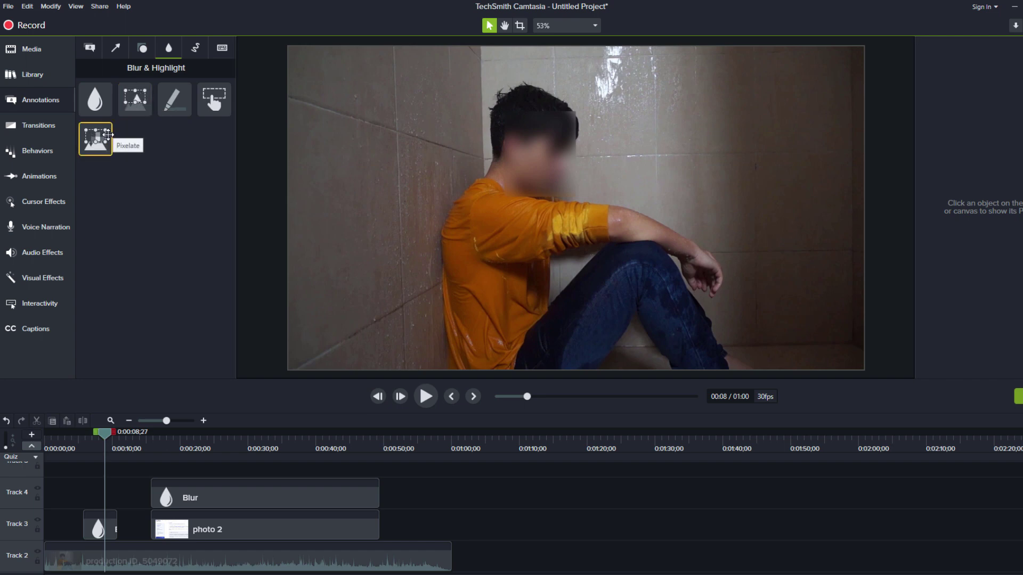
Step: Add a Pixelate annotation on Track 4 and position it over the man's face
{"action": "left_click_drag", "start_coordinate": [96, 137], "coordinate": [91, 500]}
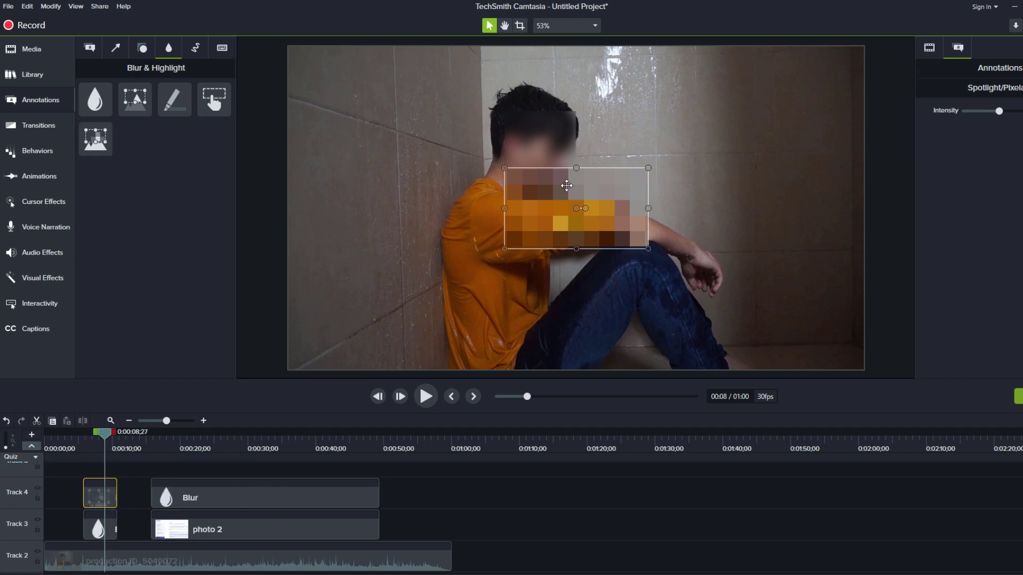
{"action": "left_click_drag", "start_coordinate": [570, 223], "coordinate": [520, 269]}
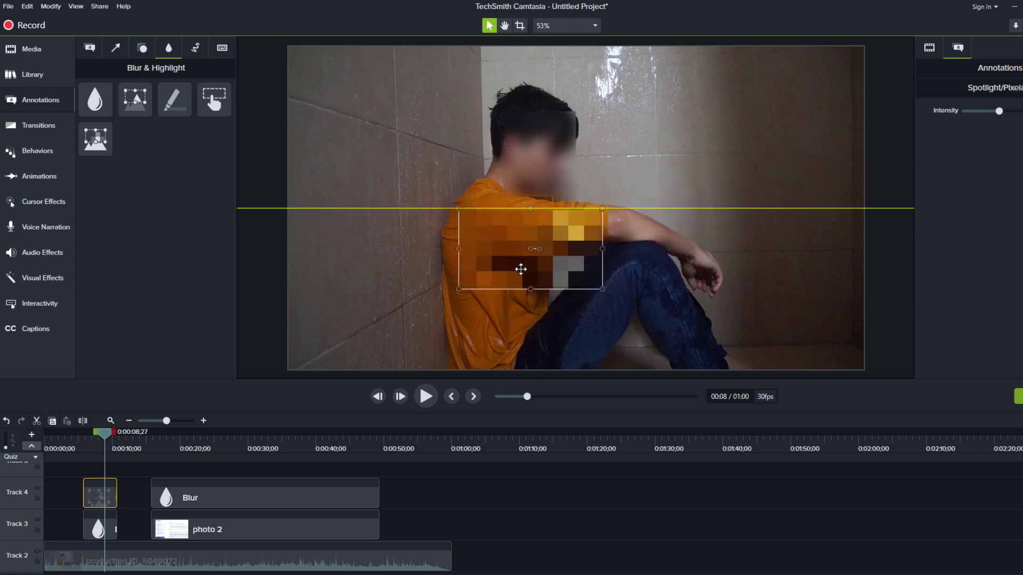
{"action": "left_click", "coordinate": [559, 137]}
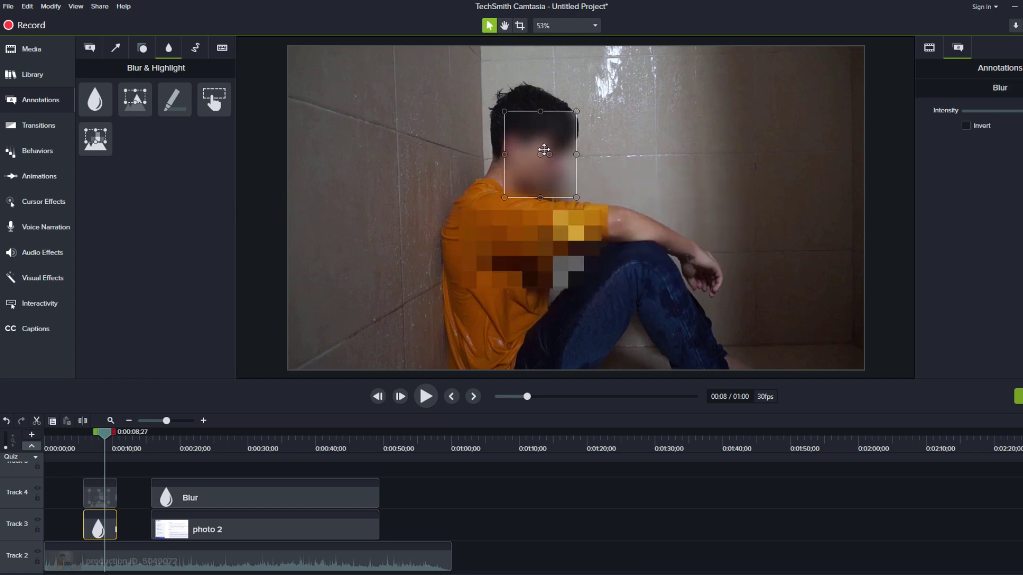
{"action": "left_click", "coordinate": [558, 254]}
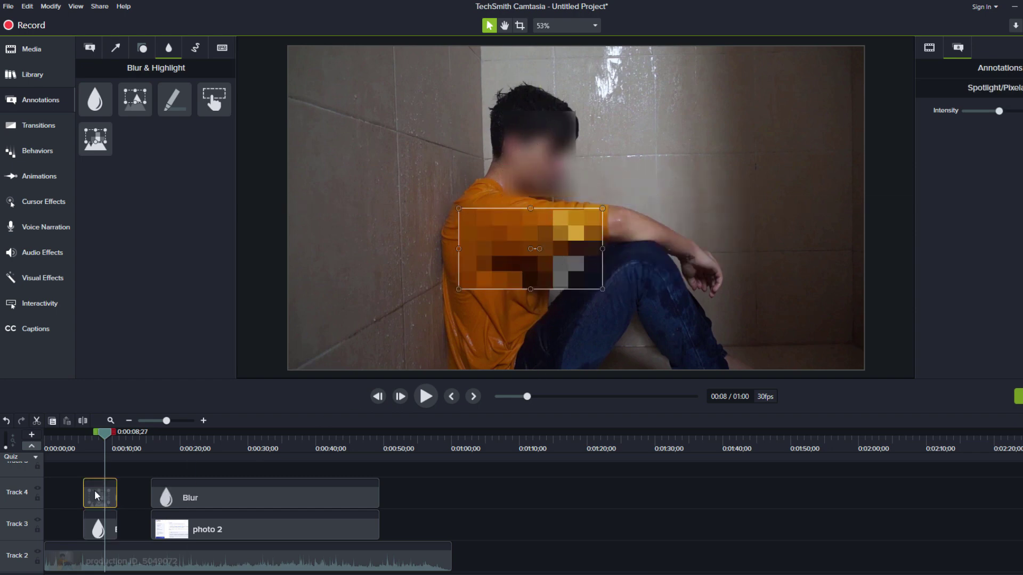
{"action": "left_click", "coordinate": [83, 435]}
{"action": "key", "text": "space"}
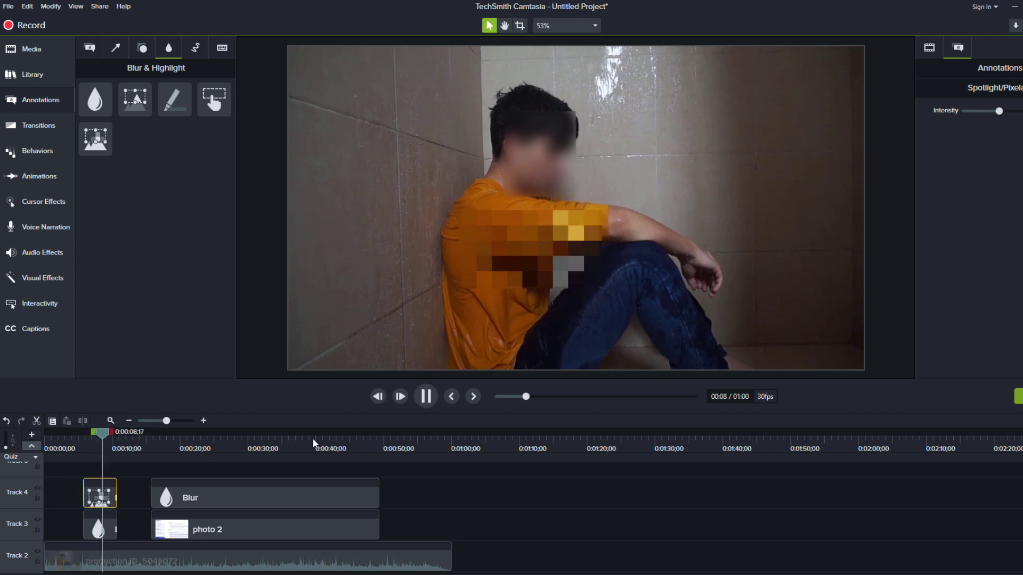
{"action": "left_click_drag", "start_coordinate": [553, 273], "coordinate": [556, 166]}
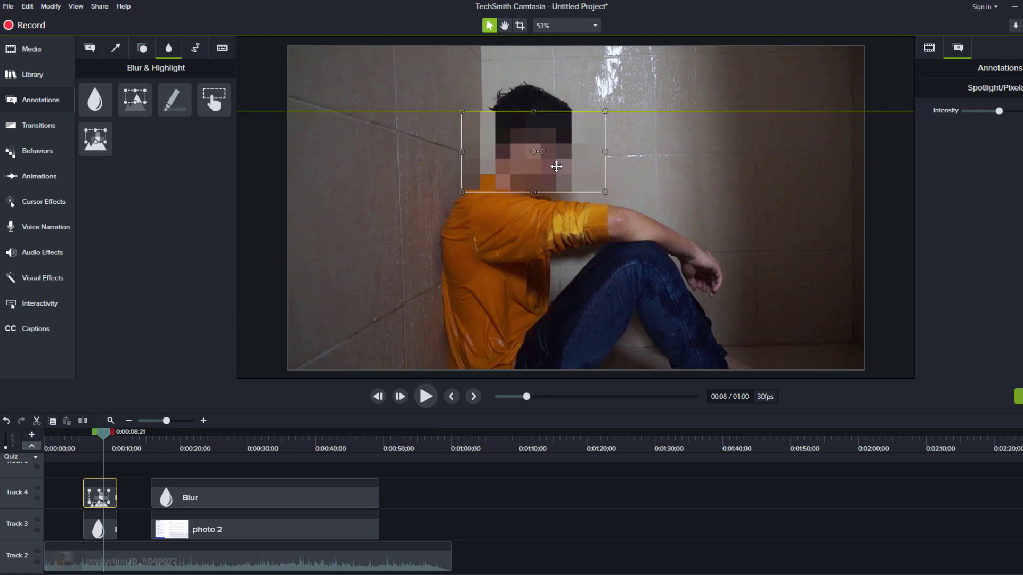
Step: Replay from about 5 seconds to check the pixelation, then enlarge the timeline to show Track 5
{"action": "left_click", "coordinate": [83, 445]}
{"action": "left_click", "coordinate": [79, 446]}
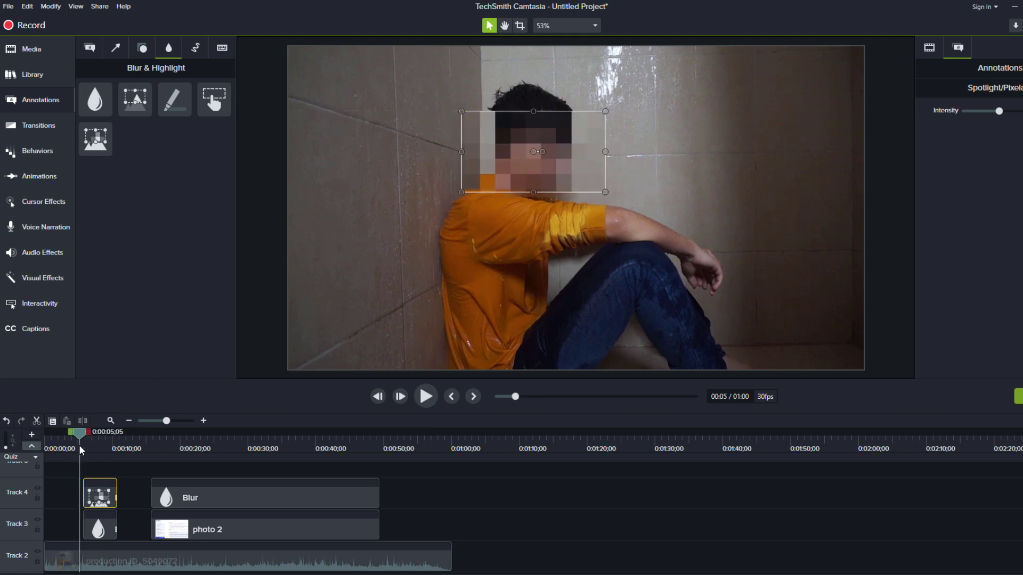
{"action": "key", "text": "space"}
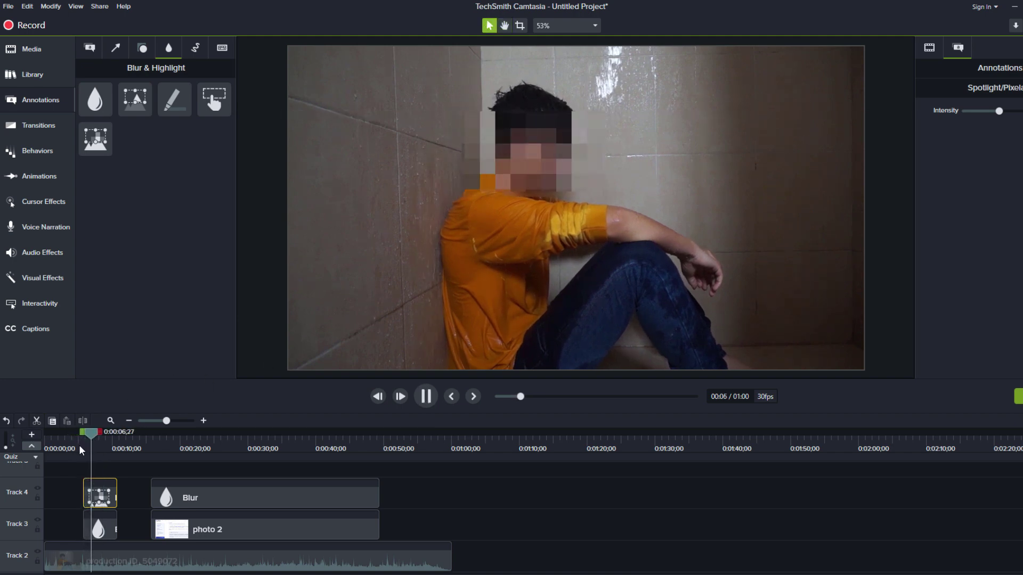
{"action": "key", "text": "space"}
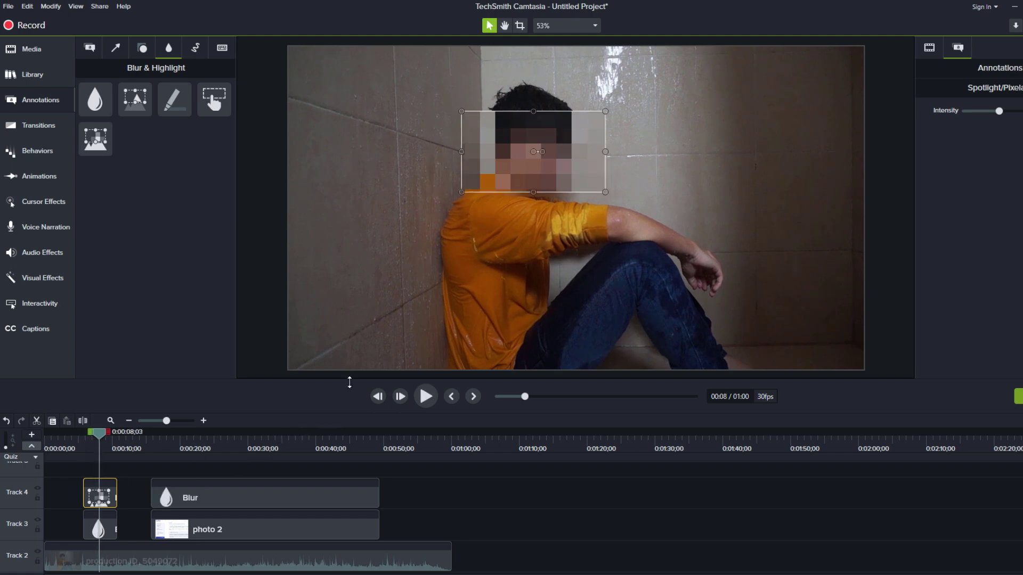
{"action": "left_click_drag", "start_coordinate": [347, 379], "coordinate": [347, 354]}
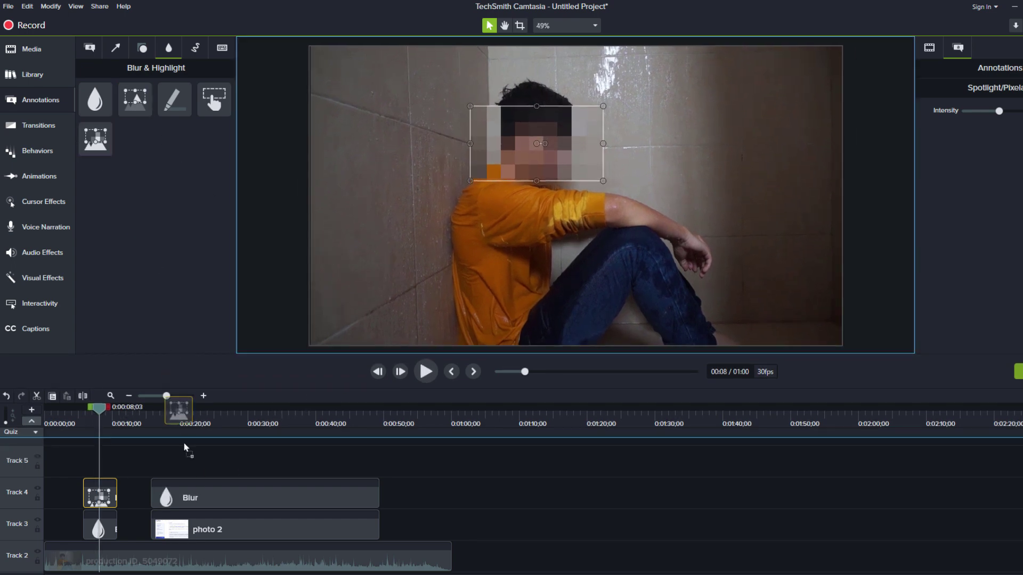
Step: Add a Pixelate on Track 5 at 0:19 over the 'Making sense of the data' paragraph's first lines
{"action": "left_click_drag", "start_coordinate": [86, 143], "coordinate": [182, 461]}
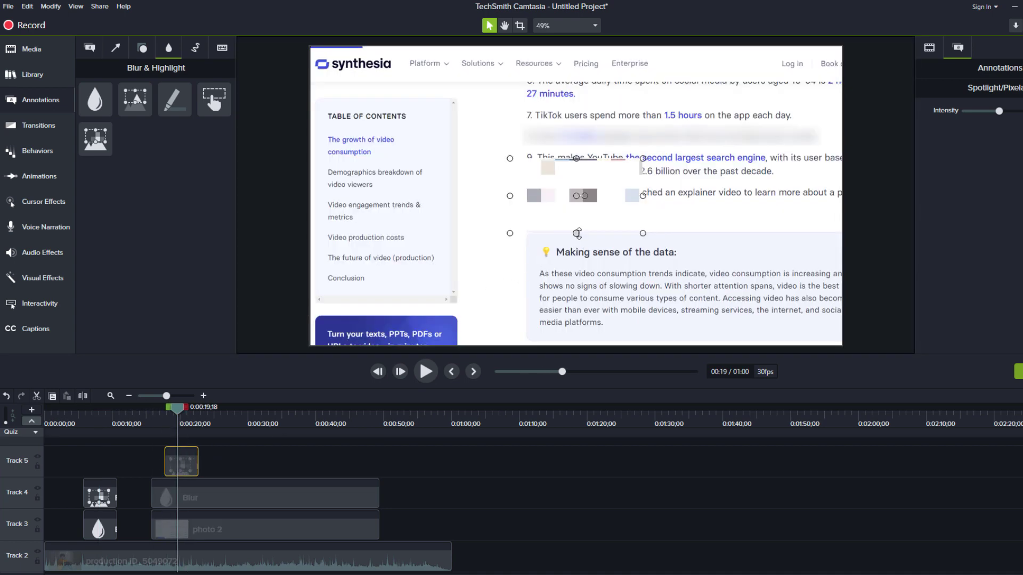
{"action": "mouse_move", "coordinate": [577, 233]}
{"action": "left_mouse_down"}
{"action": "mouse_move", "coordinate": [577, 174]}
{"action": "mouse_move", "coordinate": [625, 269]}
{"action": "mouse_move", "coordinate": [627, 206]}
{"action": "mouse_move", "coordinate": [638, 286]}
{"action": "left_mouse_up"}
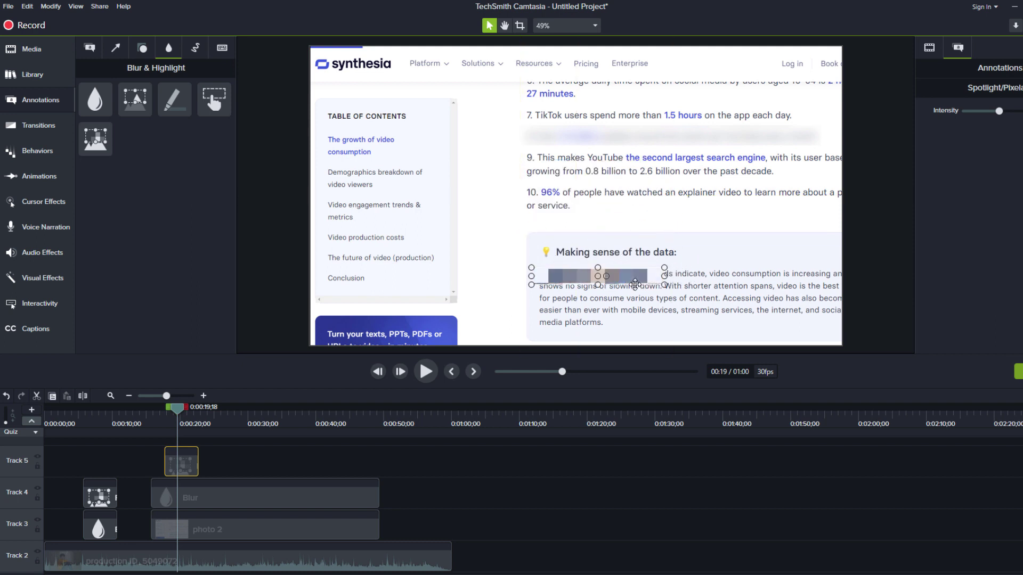
{"action": "left_click_drag", "start_coordinate": [666, 276], "coordinate": [849, 277]}
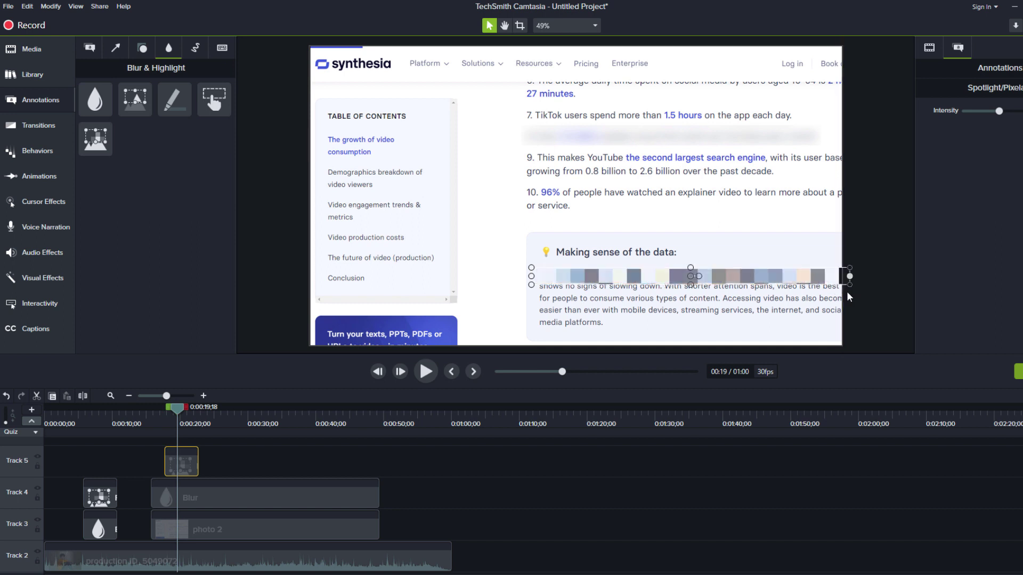
{"action": "left_click_drag", "start_coordinate": [690, 285], "coordinate": [690, 331]}
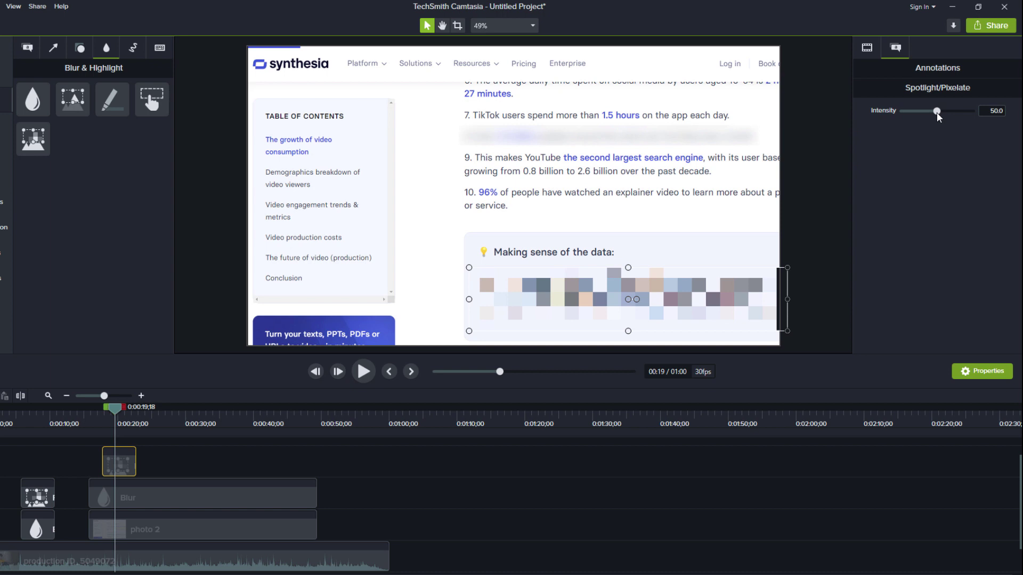
Step: Lower the pixelate intensity to 29.2, preview it, then raise it to large blocks
{"action": "left_click_drag", "start_coordinate": [936, 110], "coordinate": [912, 120]}
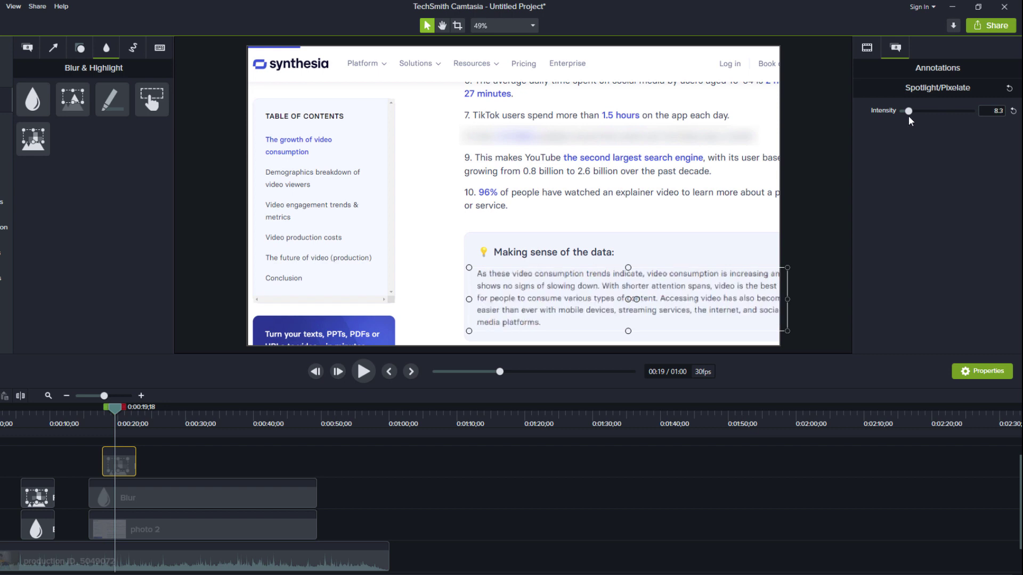
{"action": "left_click_drag", "start_coordinate": [912, 120], "coordinate": [913, 120]}
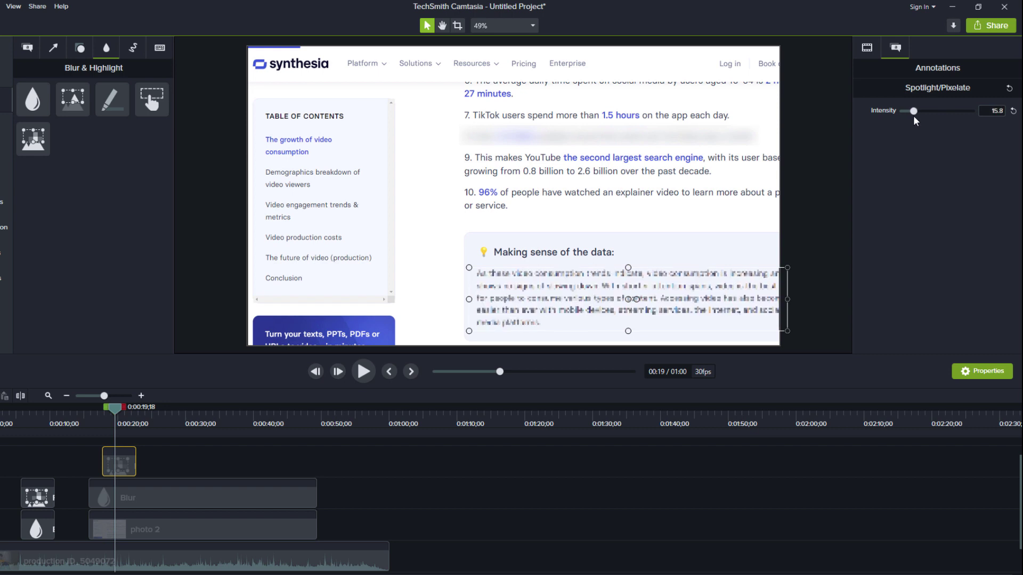
{"action": "left_click", "coordinate": [465, 469]}
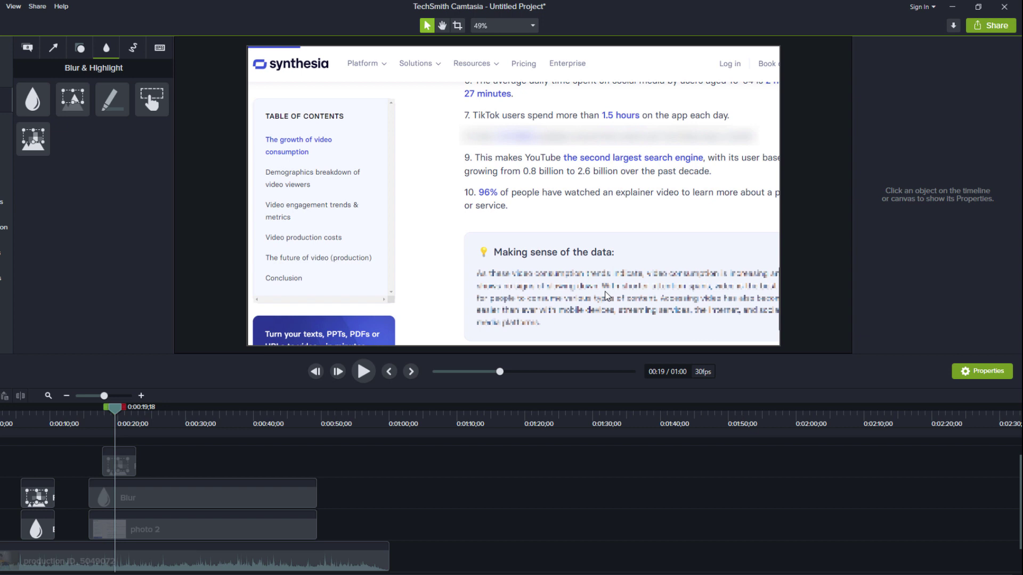
{"action": "key", "text": "space"}
{"action": "key", "text": "space"}
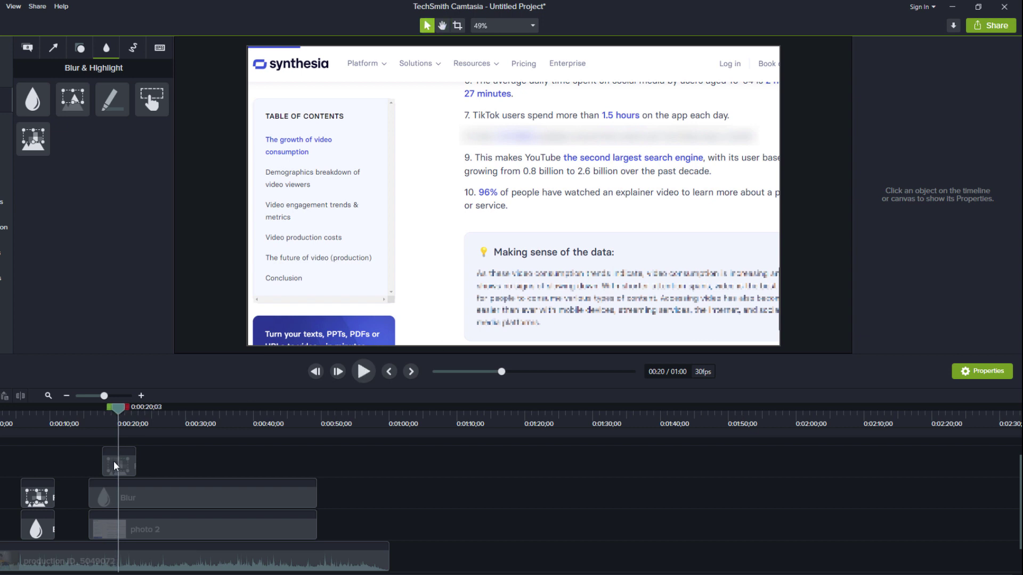
{"action": "left_click", "coordinate": [115, 465]}
{"action": "mouse_move", "coordinate": [914, 111]}
{"action": "left_mouse_down"}
{"action": "mouse_move", "coordinate": [937, 111]}
{"action": "mouse_move", "coordinate": [919, 106]}
{"action": "mouse_move", "coordinate": [931, 105]}
{"action": "left_mouse_up"}
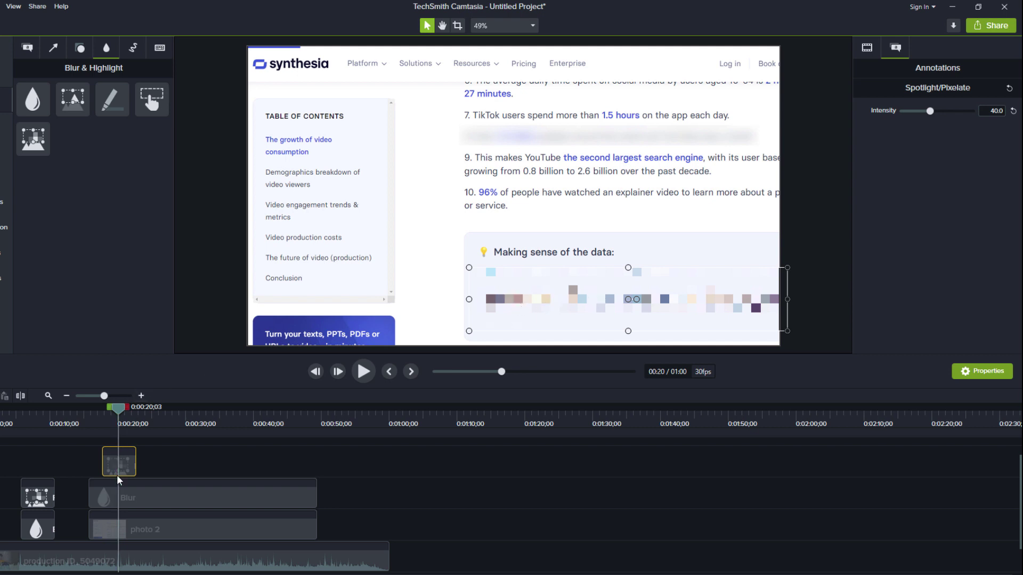
Step: Delete the Pixelate and Blur clips from the timeline
{"action": "mouse_move", "coordinate": [120, 476]}
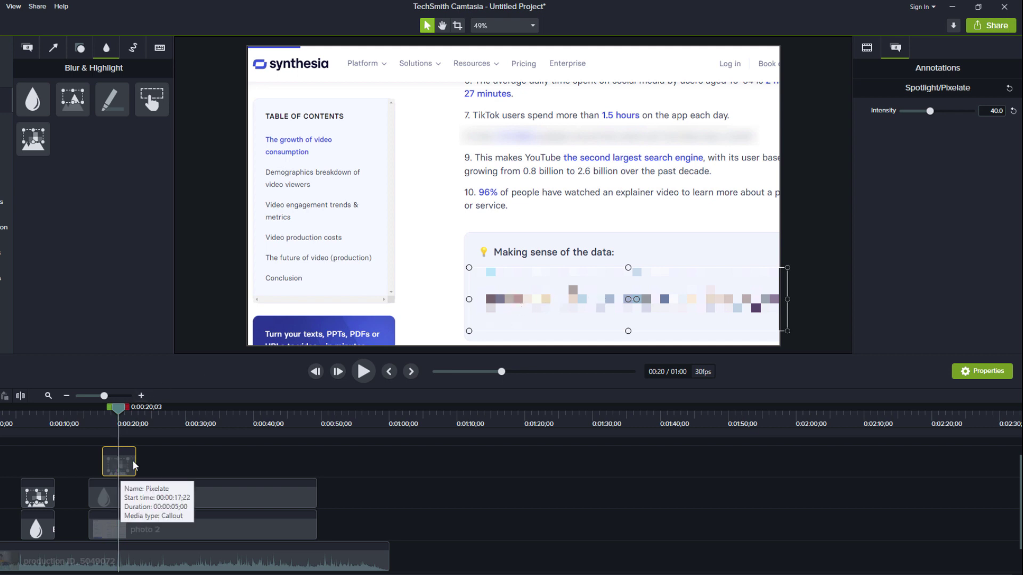
{"action": "key", "text": "Delete"}
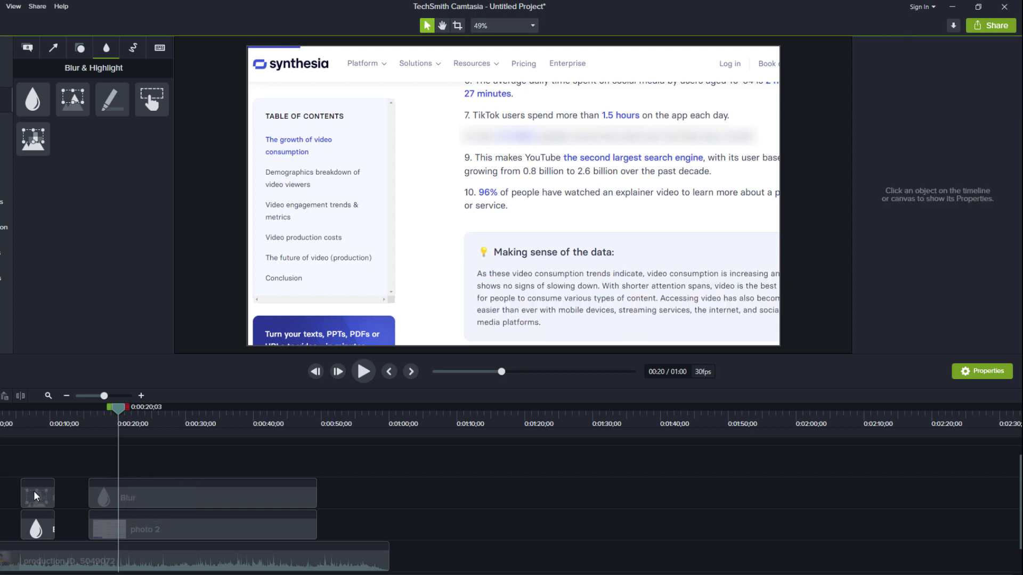
{"action": "left_click", "coordinate": [128, 497]}
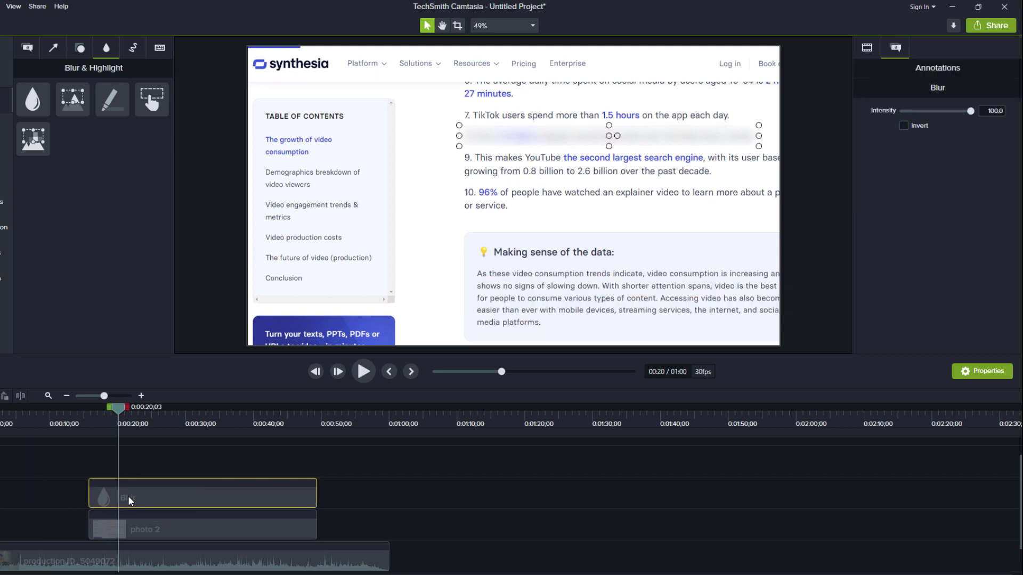
{"action": "key", "text": "Delete"}
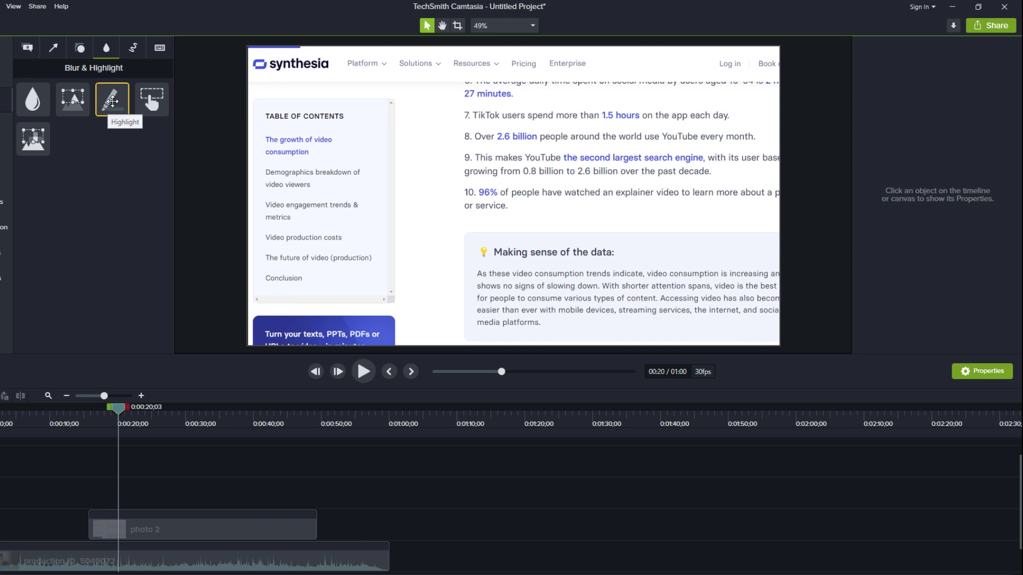
Step: Add a Highlight annotation and fit it over line 7 about TikTok users' daily hours
{"action": "mouse_move", "coordinate": [112, 101]}
{"action": "left_mouse_down"}
{"action": "mouse_move", "coordinate": [94, 494]}
{"action": "mouse_move", "coordinate": [316, 497]}
{"action": "left_mouse_up"}
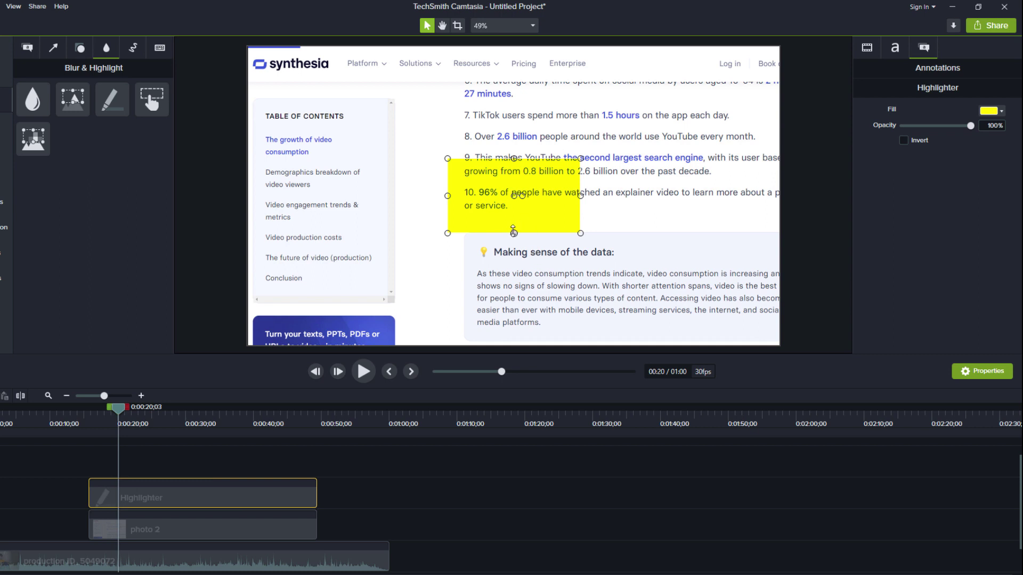
{"action": "left_click_drag", "start_coordinate": [513, 232], "coordinate": [516, 184]}
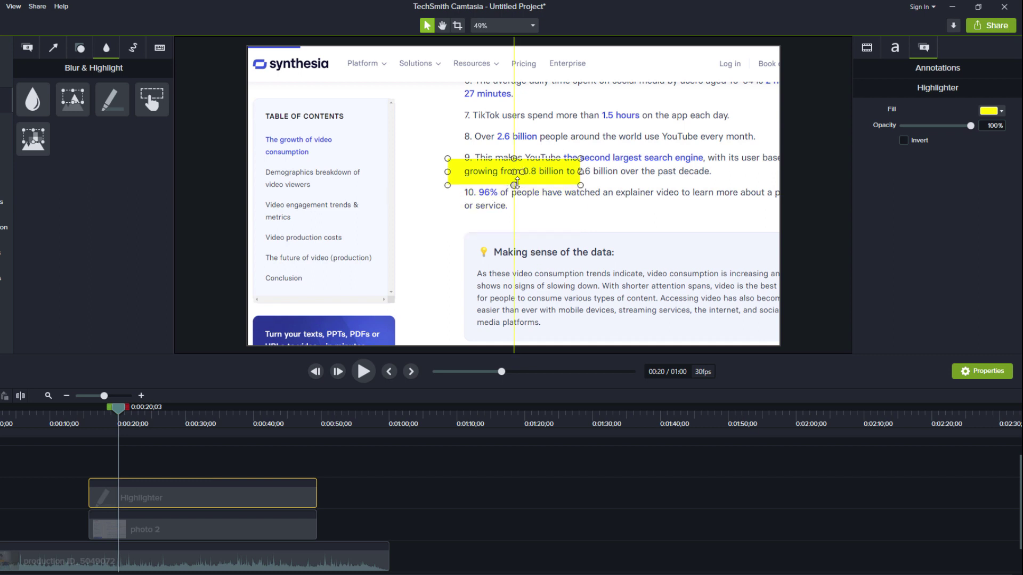
{"action": "mouse_move", "coordinate": [549, 174]}
{"action": "left_mouse_down"}
{"action": "mouse_move", "coordinate": [549, 119]}
{"action": "mouse_move", "coordinate": [735, 117]}
{"action": "left_mouse_up"}
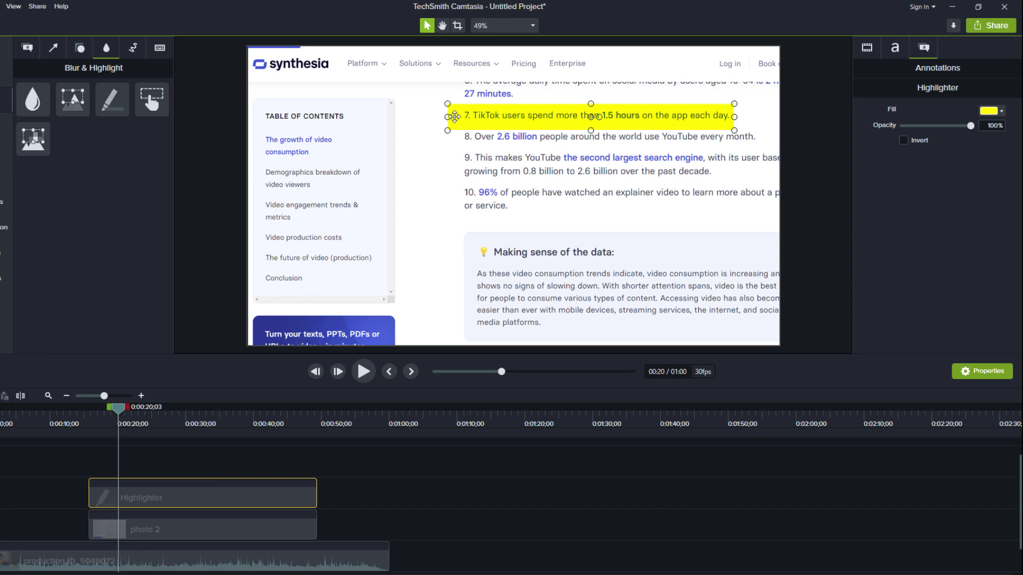
{"action": "left_click_drag", "start_coordinate": [446, 117], "coordinate": [460, 116]}
Step: Preview the yellow highlight in playback, then reselect it for editing
{"action": "left_click", "coordinate": [445, 537]}
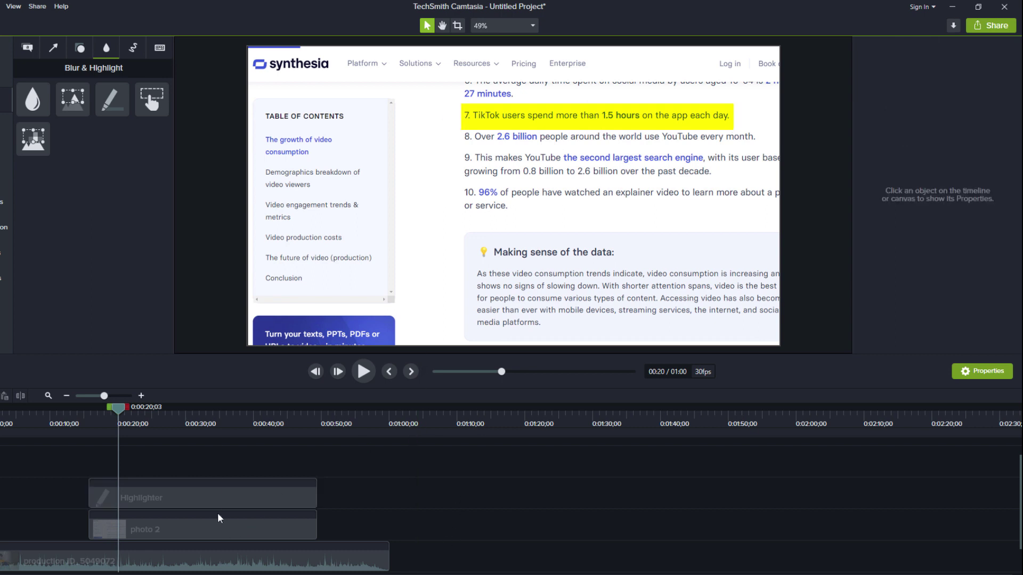
{"action": "key", "text": "space"}
{"action": "key", "text": "space"}
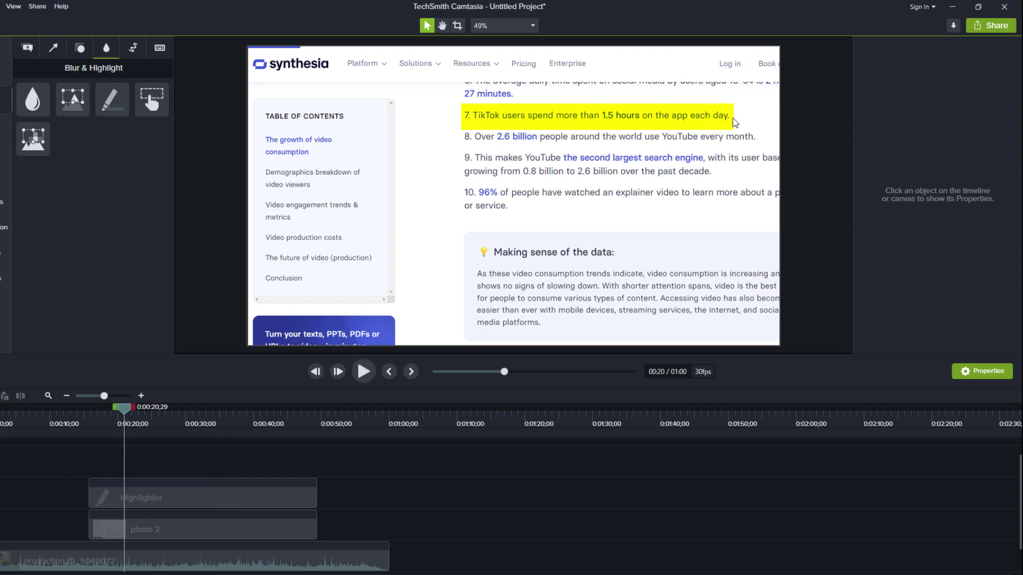
{"action": "left_click", "coordinate": [512, 115]}
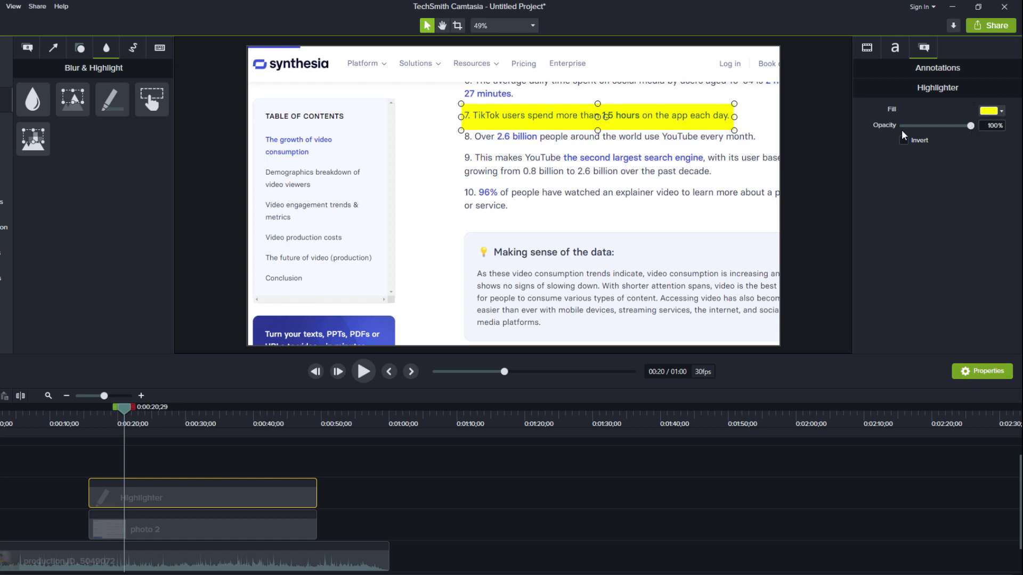
Step: Keep the highlight at 100% opacity and change its fill to bright magenta (#FF00A8)
{"action": "left_click_drag", "start_coordinate": [970, 126], "coordinate": [922, 126]}
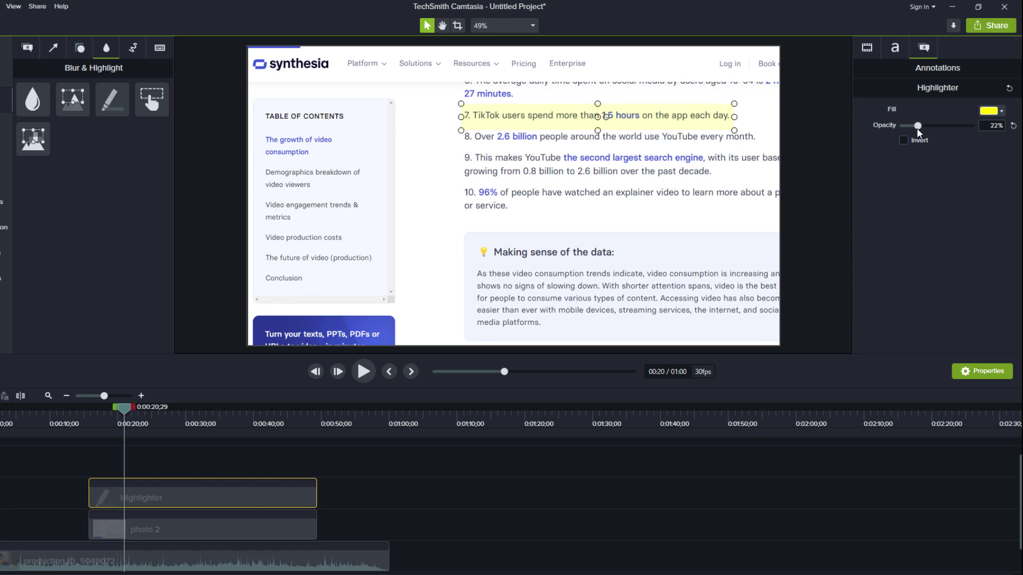
{"action": "left_click_drag", "start_coordinate": [922, 126], "coordinate": [983, 129]}
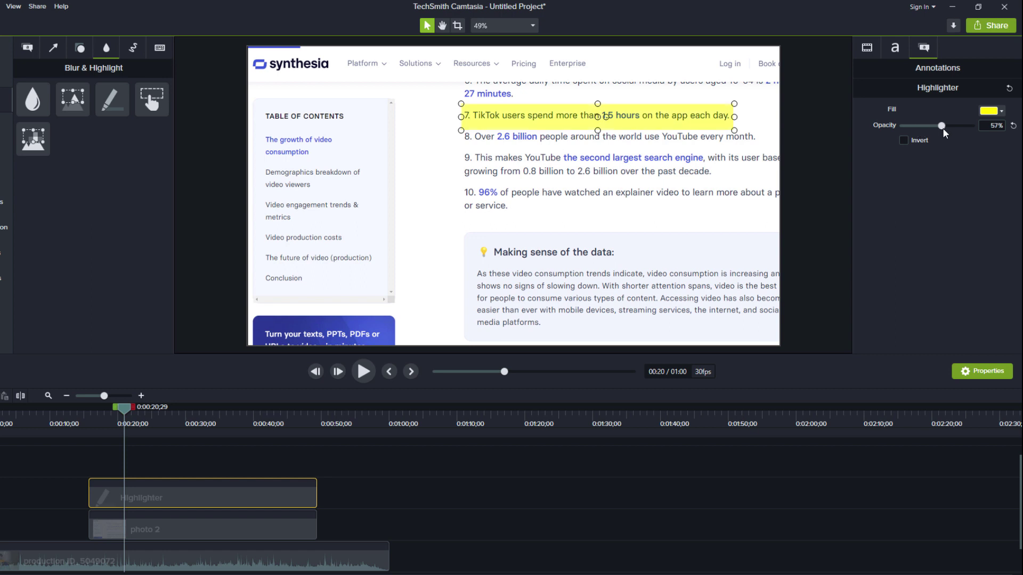
{"action": "left_click", "coordinate": [990, 111]}
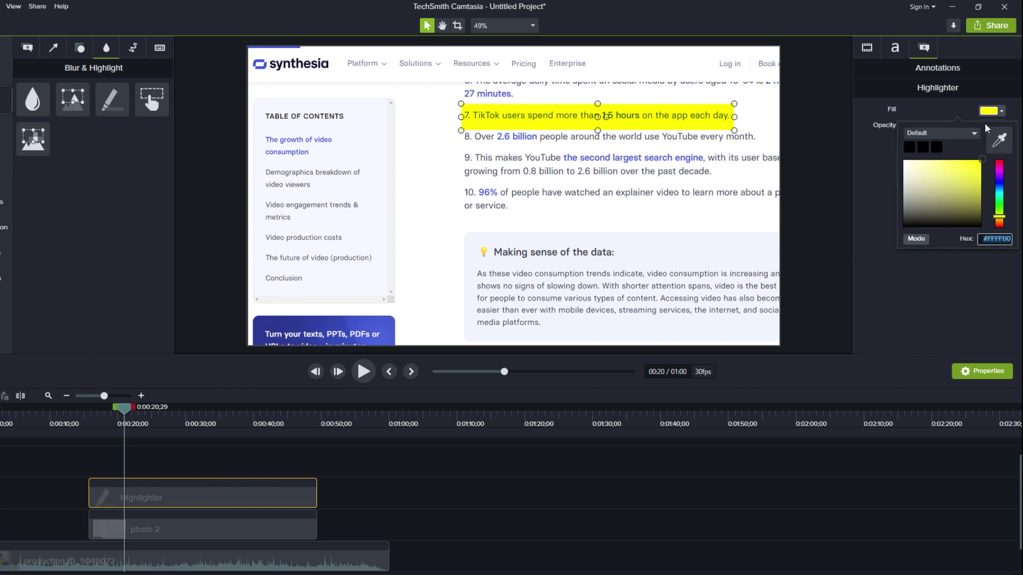
{"action": "left_click", "coordinate": [999, 206]}
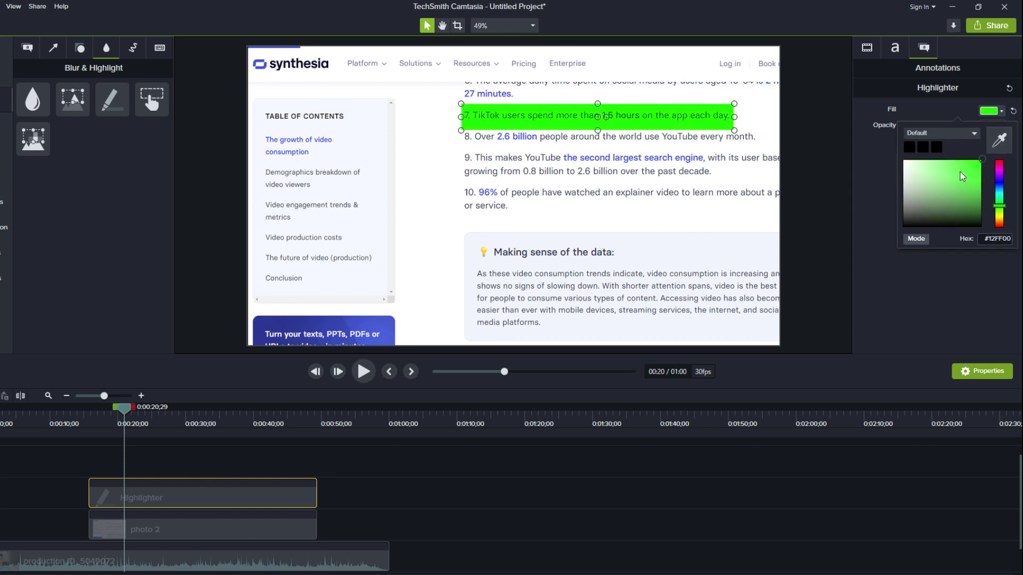
{"action": "mouse_move", "coordinate": [966, 197]}
{"action": "left_mouse_down"}
{"action": "mouse_move", "coordinate": [954, 207]}
{"action": "mouse_move", "coordinate": [982, 158]}
{"action": "left_mouse_up"}
{"action": "left_click", "coordinate": [1000, 213]}
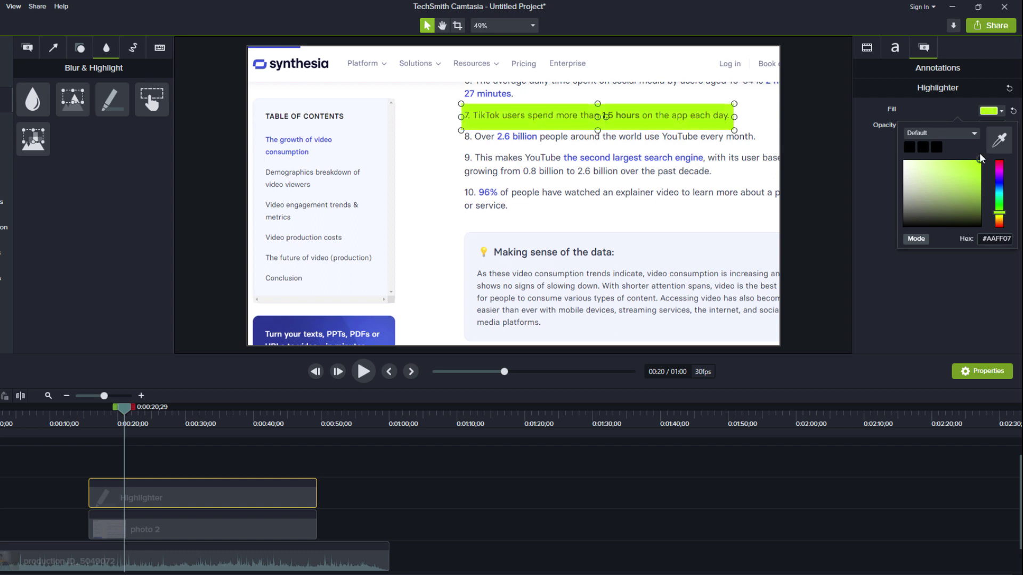
{"action": "left_click", "coordinate": [1000, 166]}
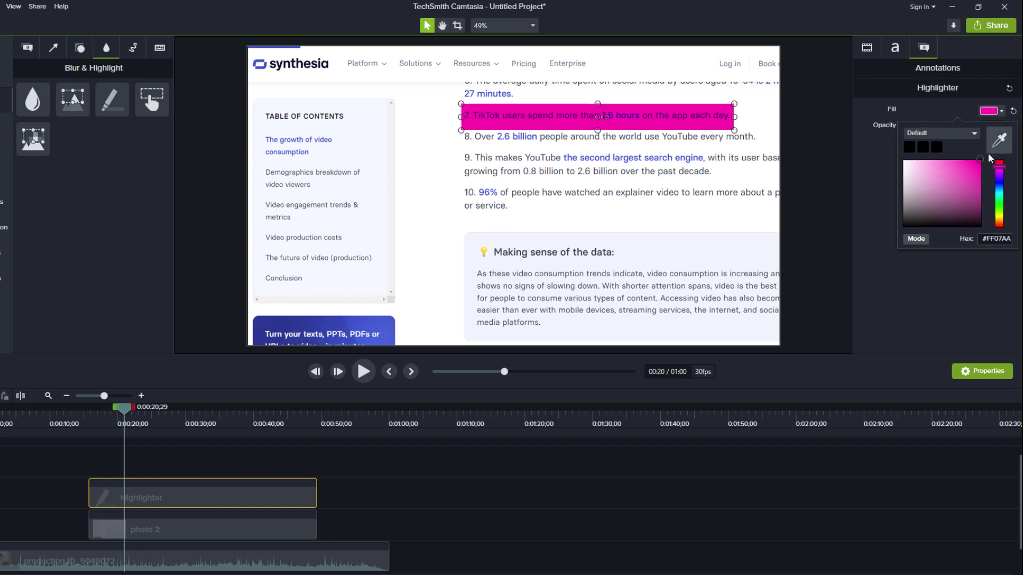
{"action": "left_click", "coordinate": [959, 179]}
{"action": "left_click_drag", "start_coordinate": [964, 171], "coordinate": [983, 158]}
{"action": "left_click", "coordinate": [871, 169]}
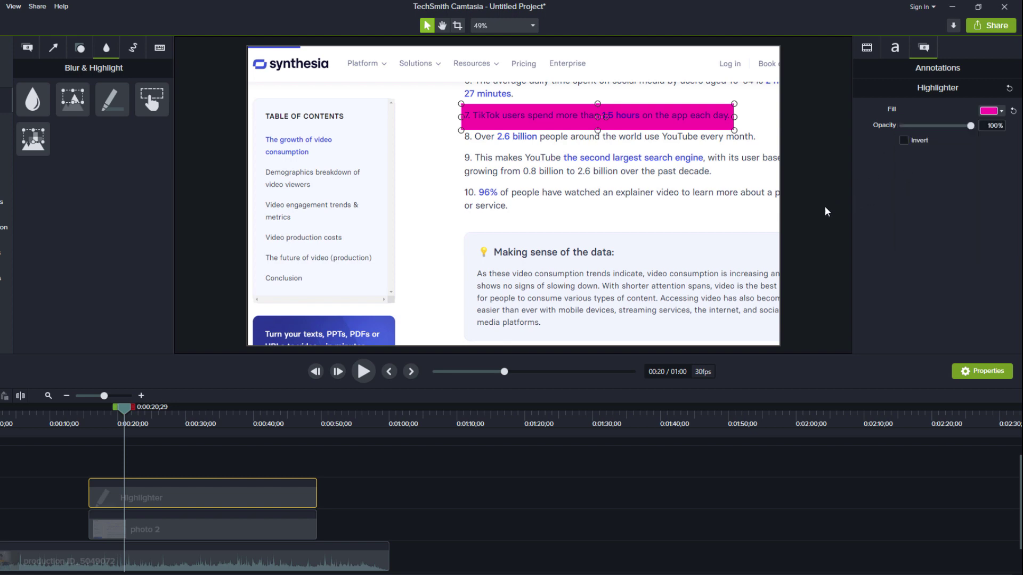
Step: Try Invert and several tints, settle on olive yellow (#C2AD00), then turn Invert off
{"action": "left_click", "coordinate": [907, 143]}
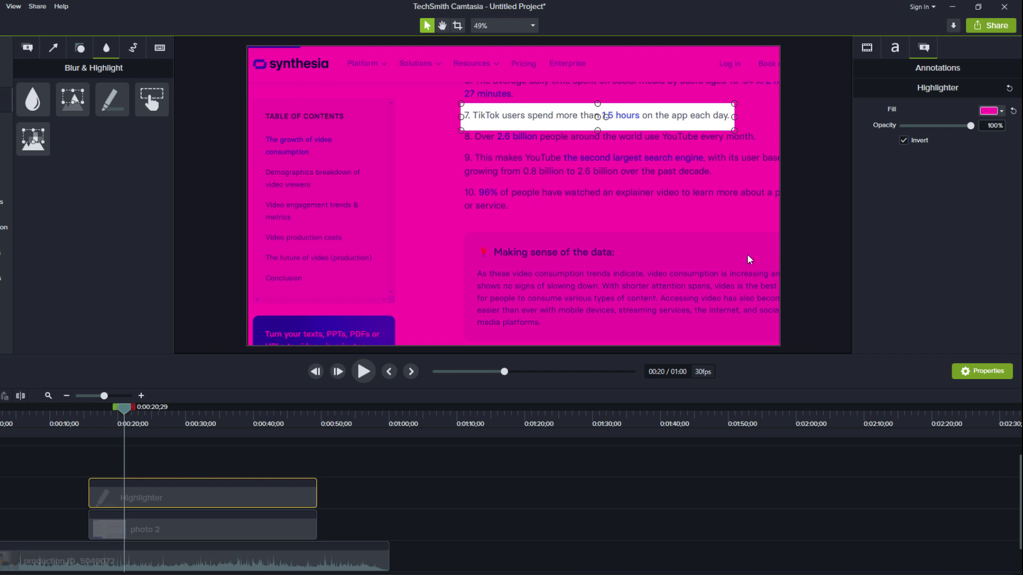
{"action": "left_click", "coordinate": [993, 113]}
{"action": "left_click", "coordinate": [999, 203]}
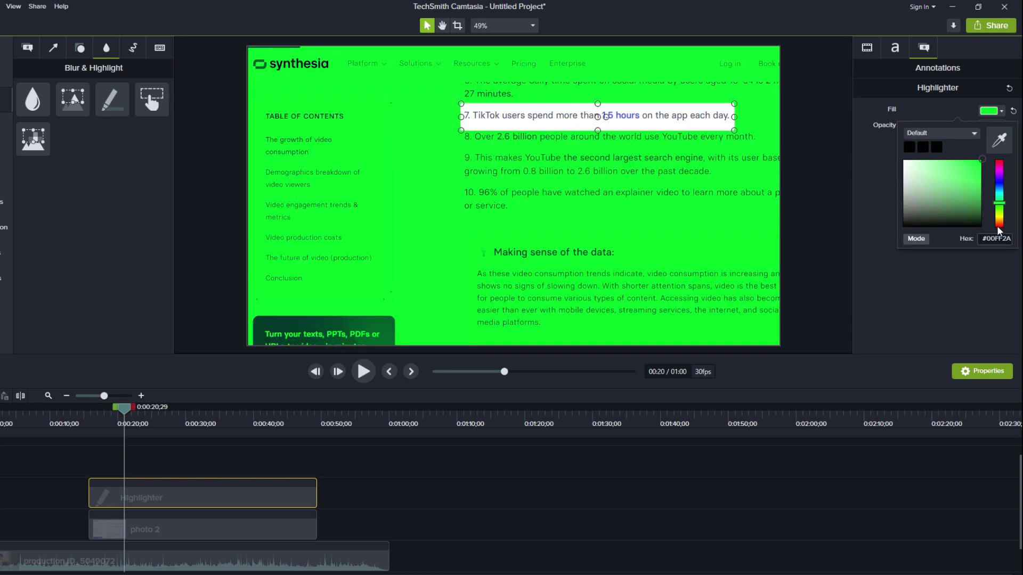
{"action": "left_click", "coordinate": [999, 218]}
{"action": "left_click", "coordinate": [972, 220]}
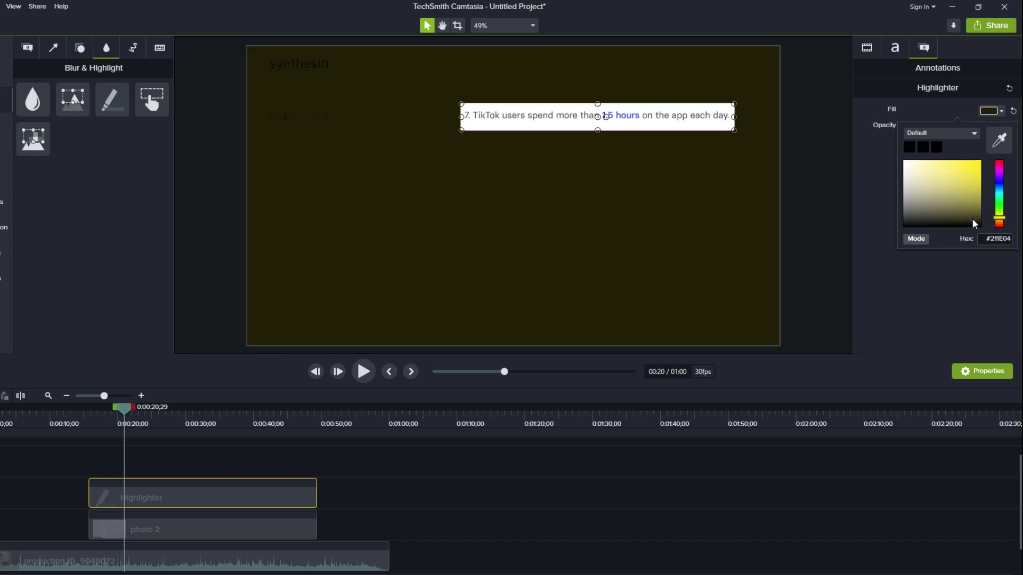
{"action": "mouse_move", "coordinate": [973, 218]}
{"action": "left_mouse_down"}
{"action": "mouse_move", "coordinate": [917, 193]}
{"action": "mouse_move", "coordinate": [1002, 178]}
{"action": "left_mouse_up"}
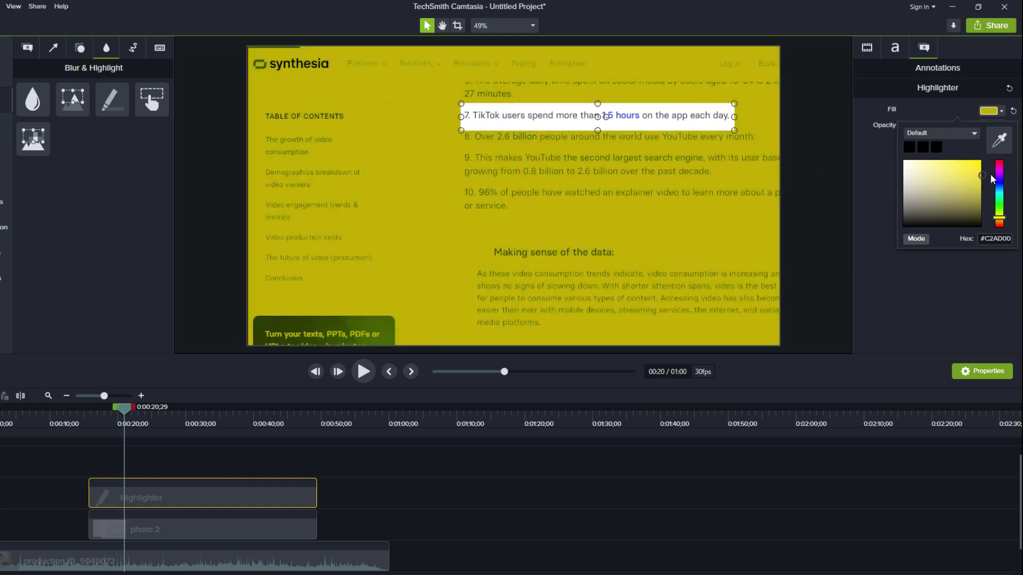
{"action": "left_click", "coordinate": [899, 288]}
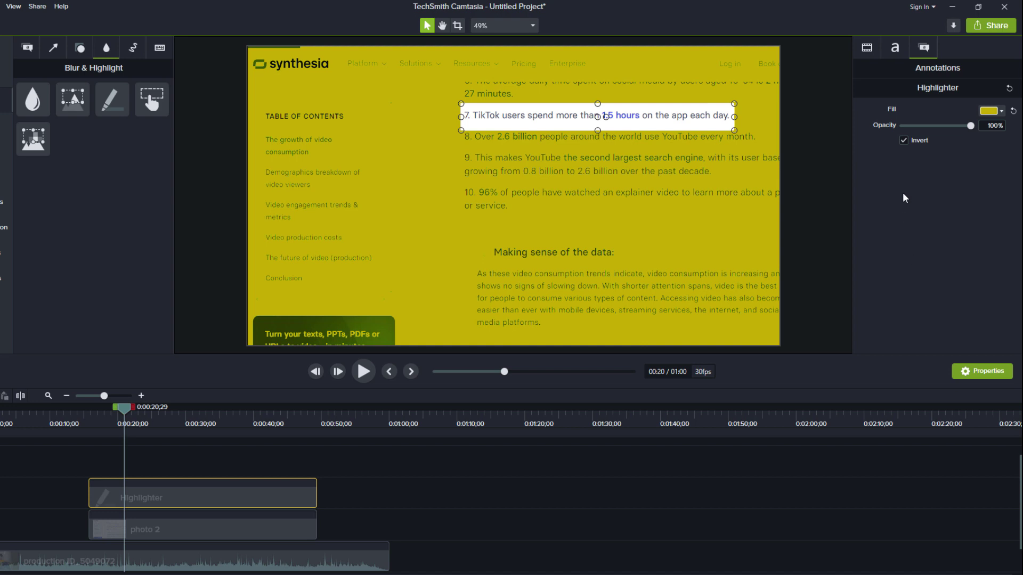
{"action": "left_click", "coordinate": [904, 141]}
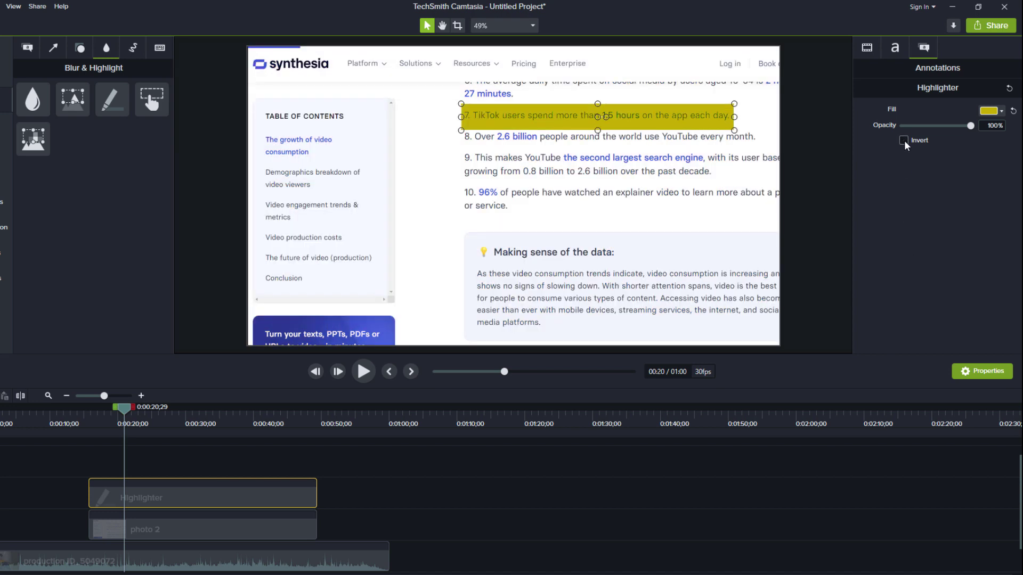